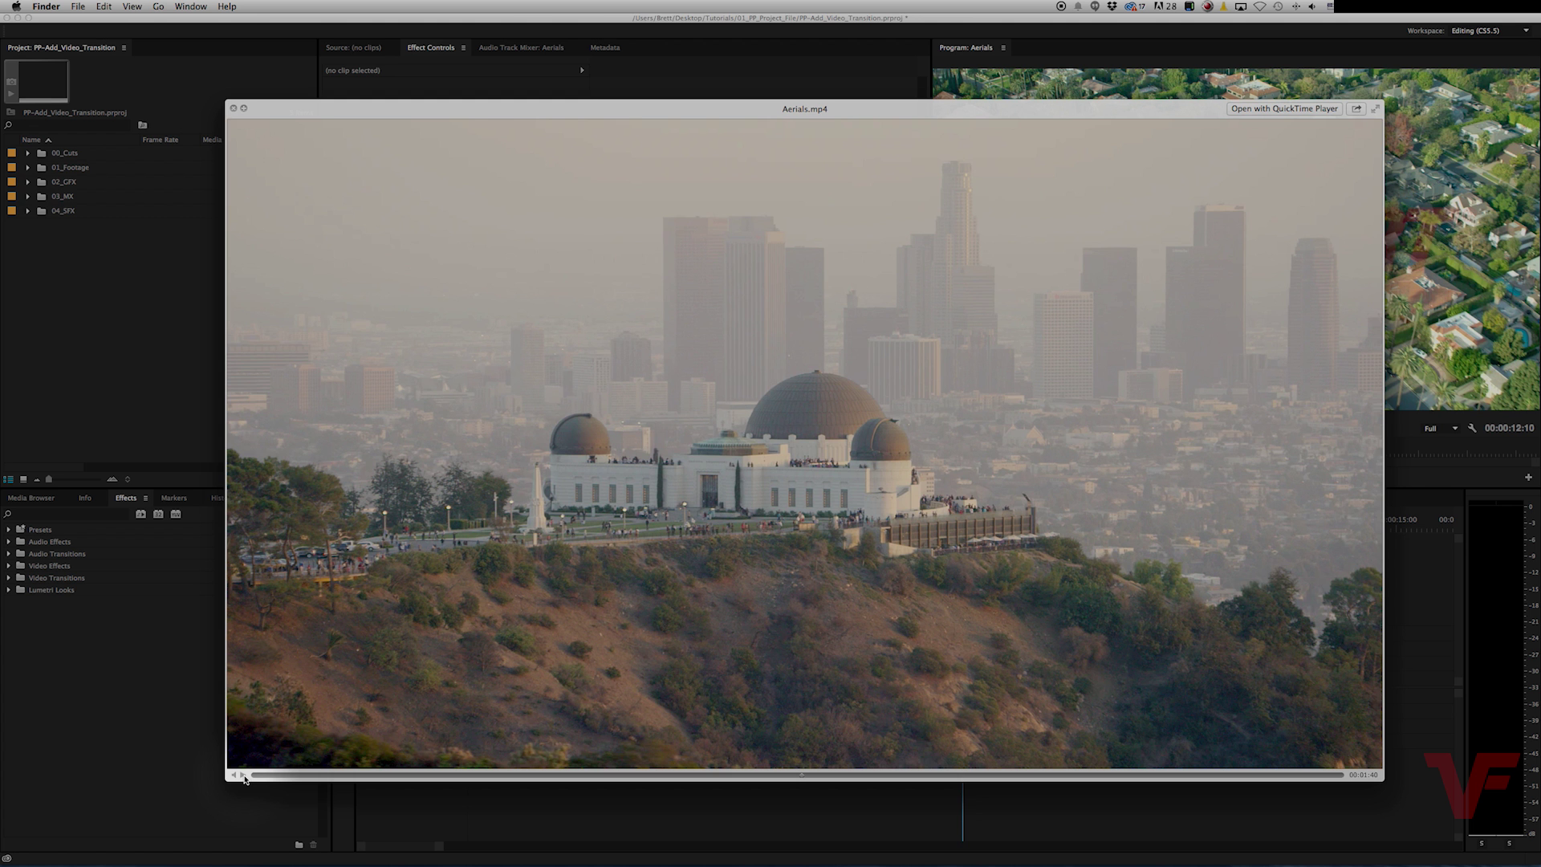
# - Play and pause the Aerials.mp4 Quick Look preview, then close it
pyautogui.click(244, 776)
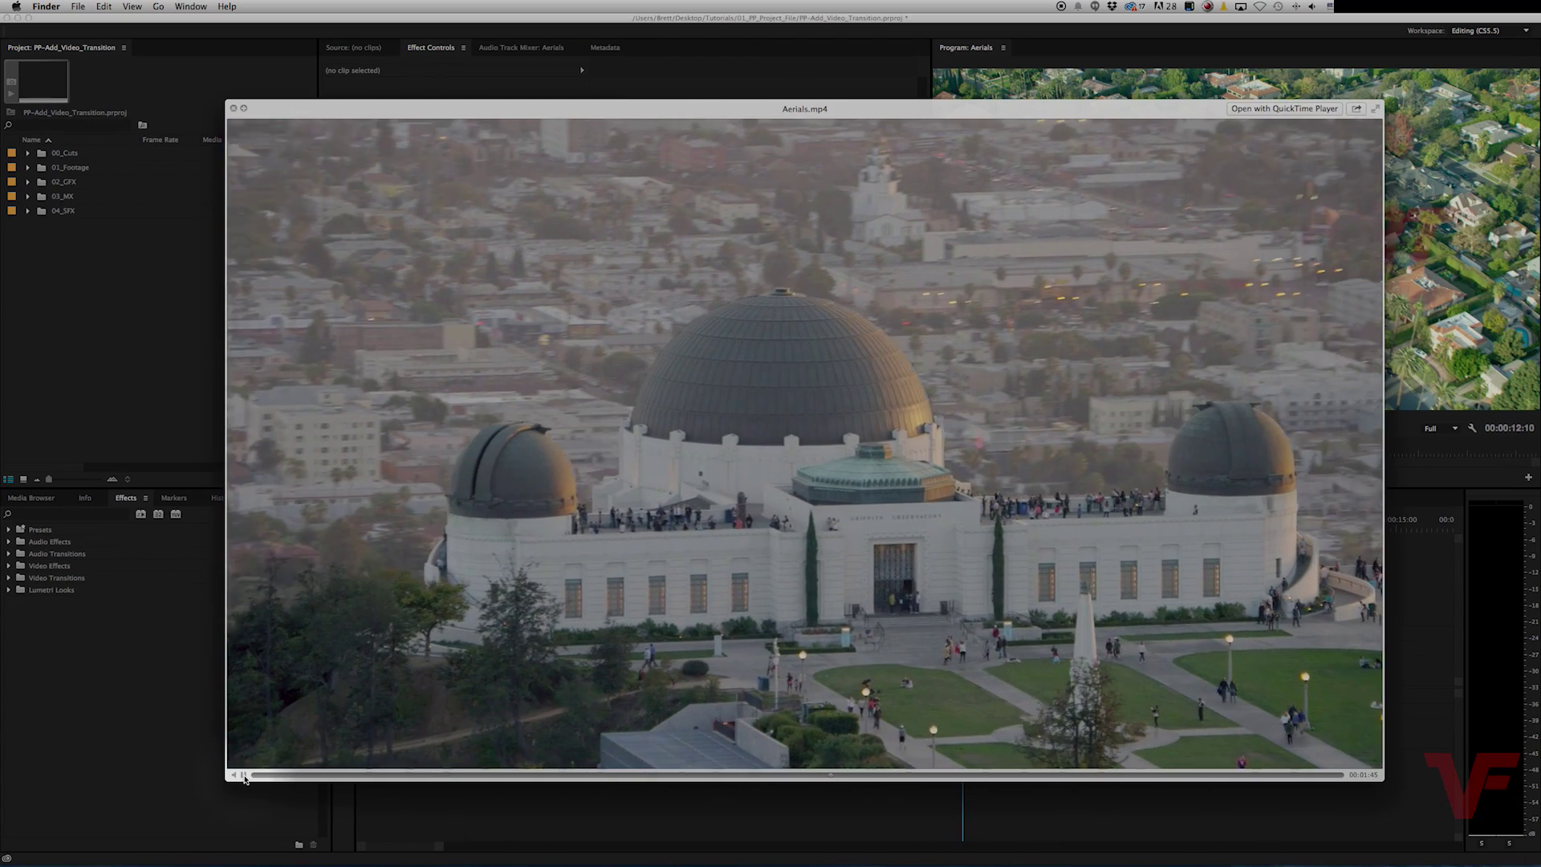
pyautogui.click(244, 776)
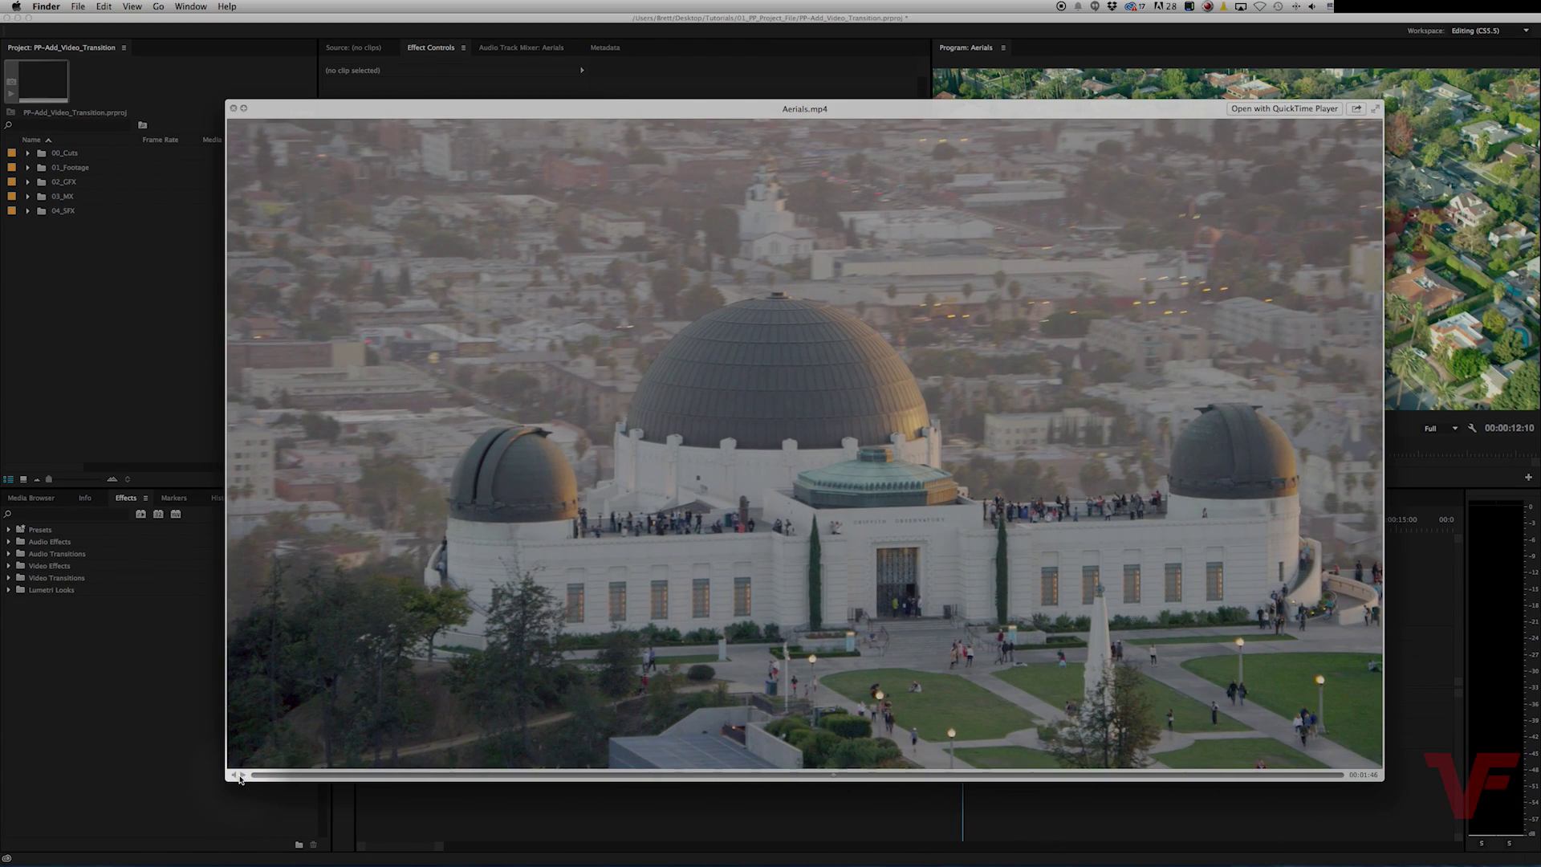
pyautogui.click(125, 704)
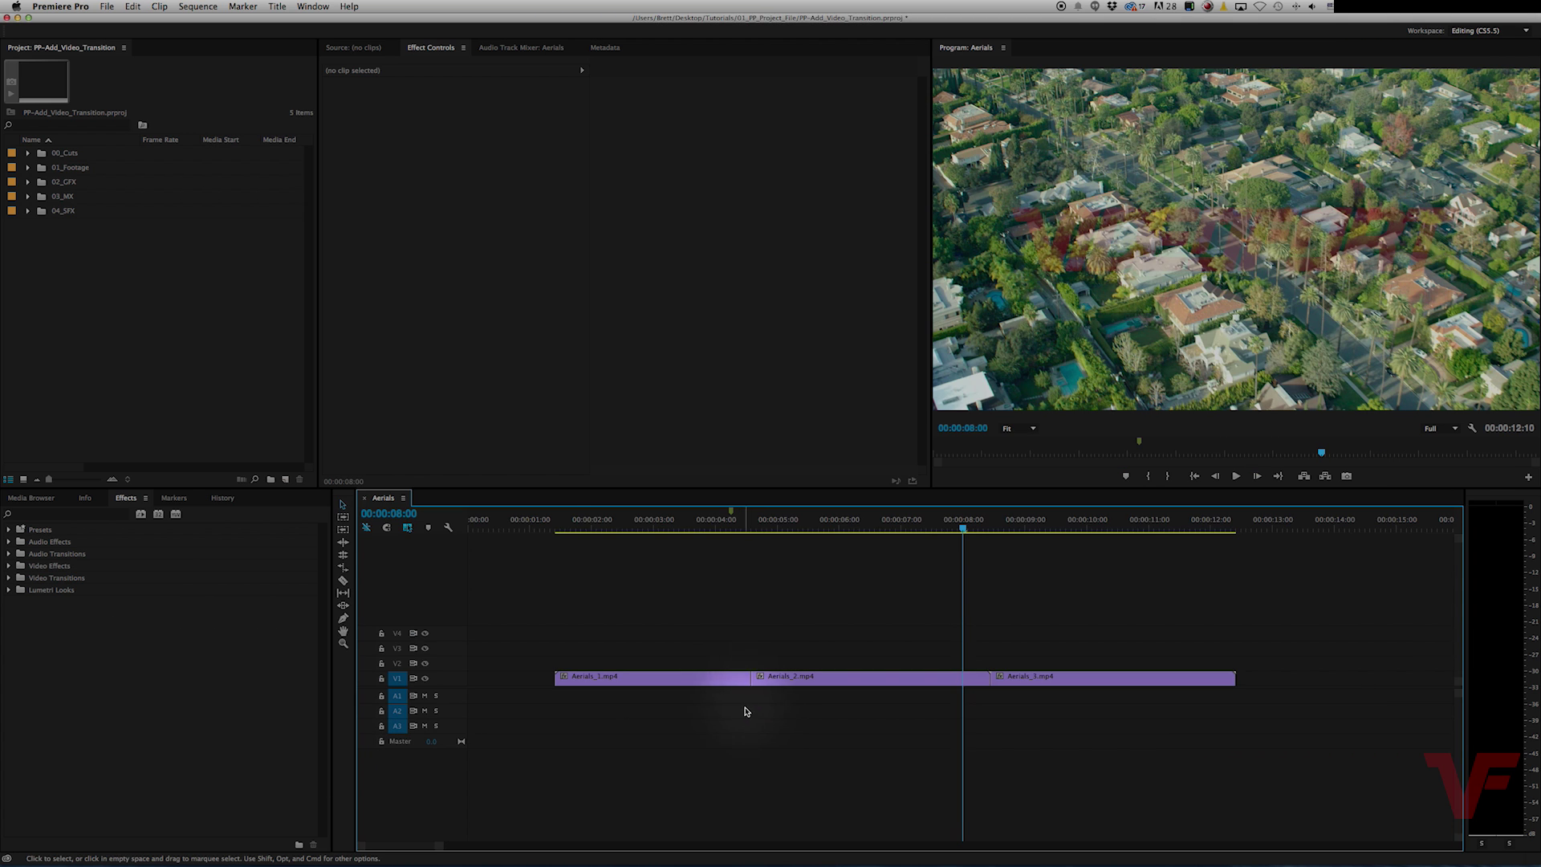
# - Create a 1920x1080 colour matte in pure white FFFFFF and name it 'White'
pyautogui.click(106, 6)
pyautogui.moveTo(145, 21)
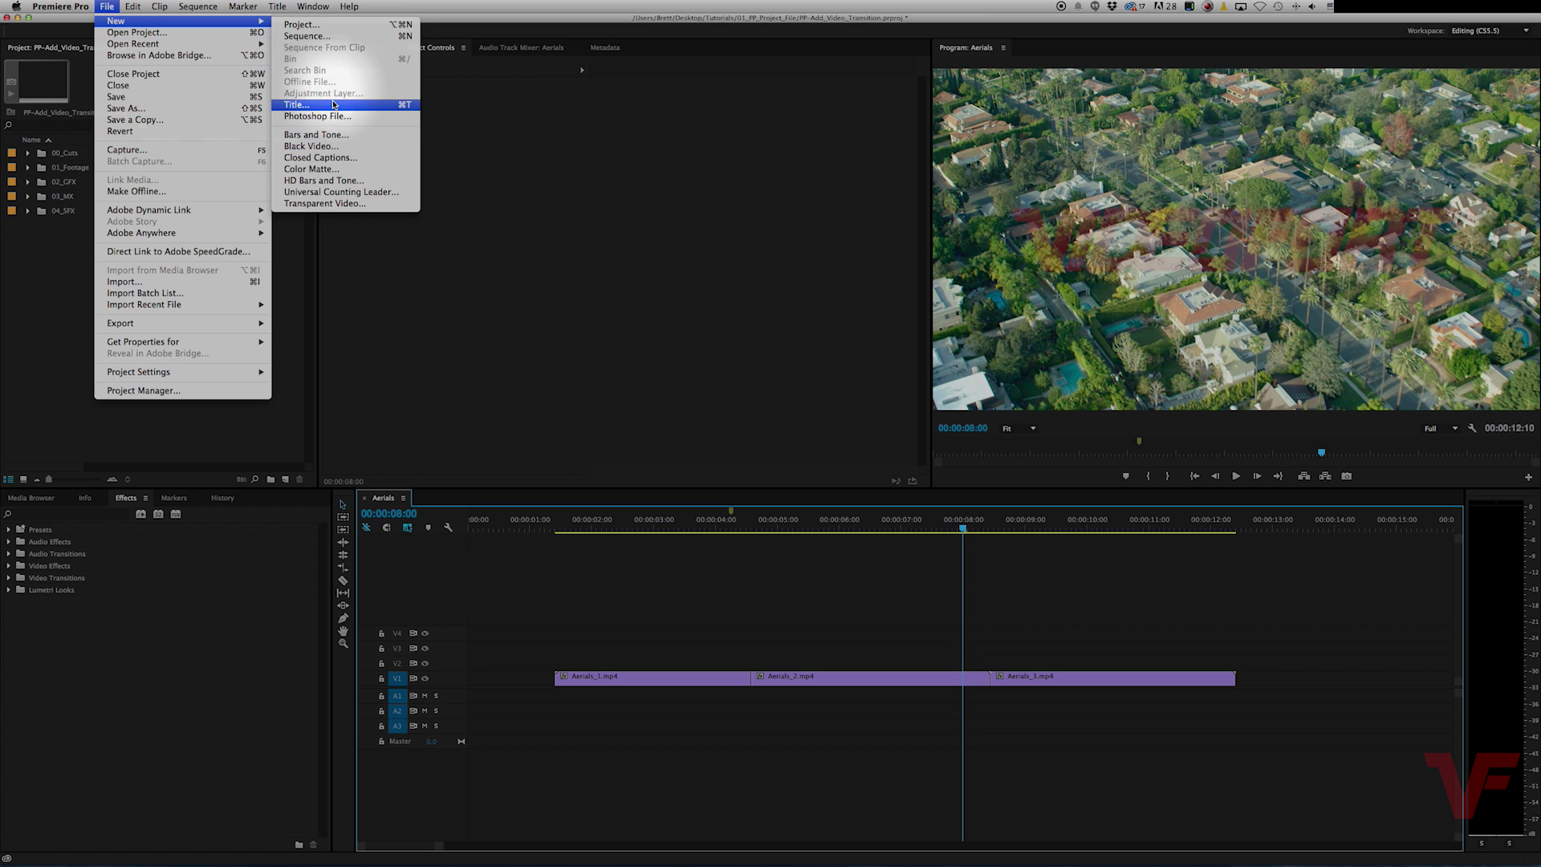
pyautogui.click(343, 169)
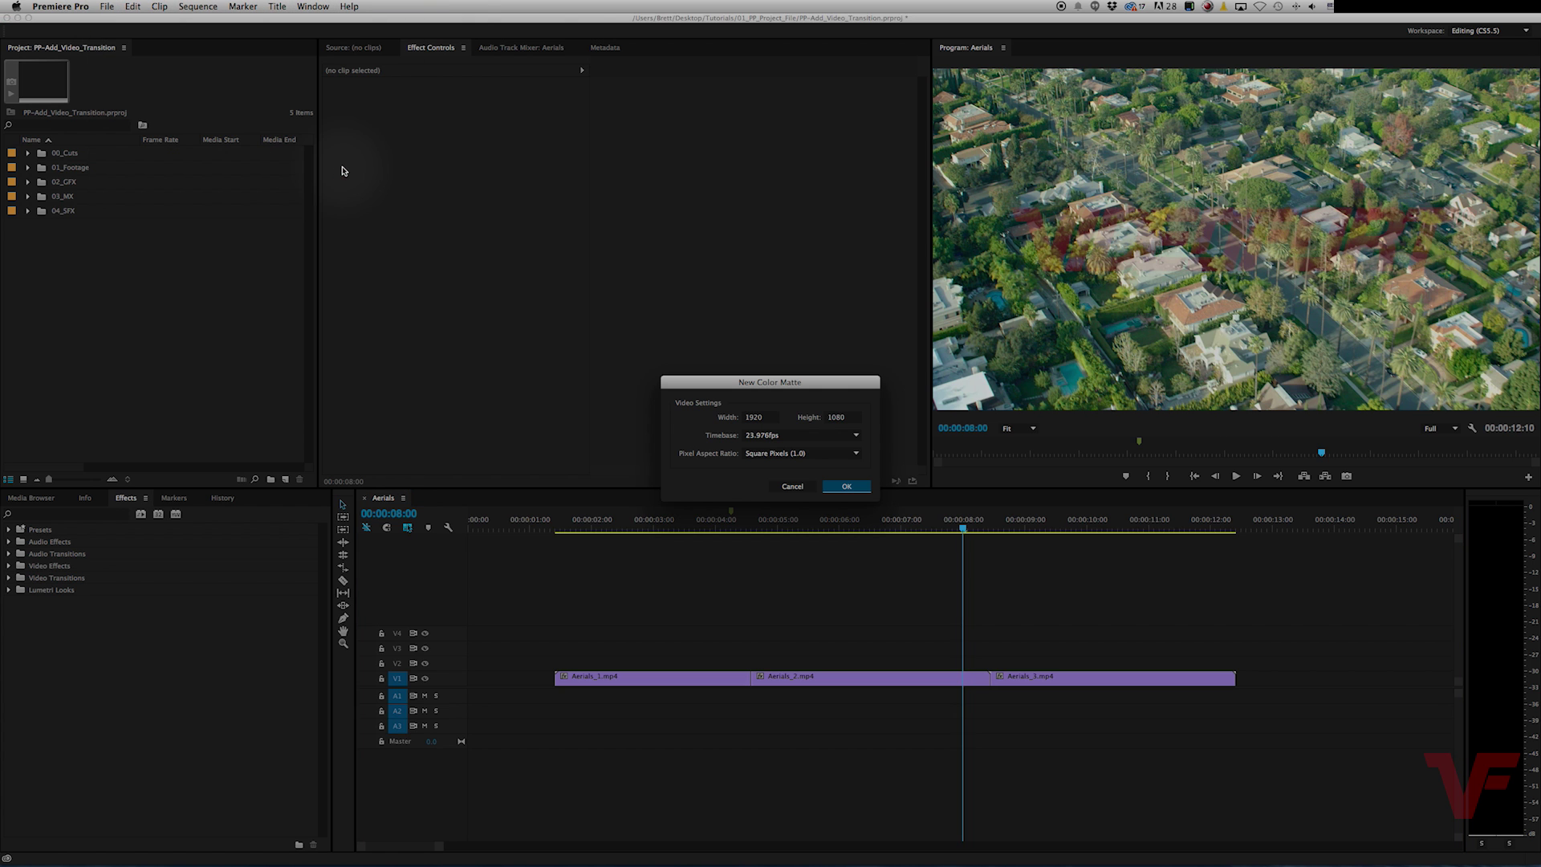
pyautogui.click(847, 488)
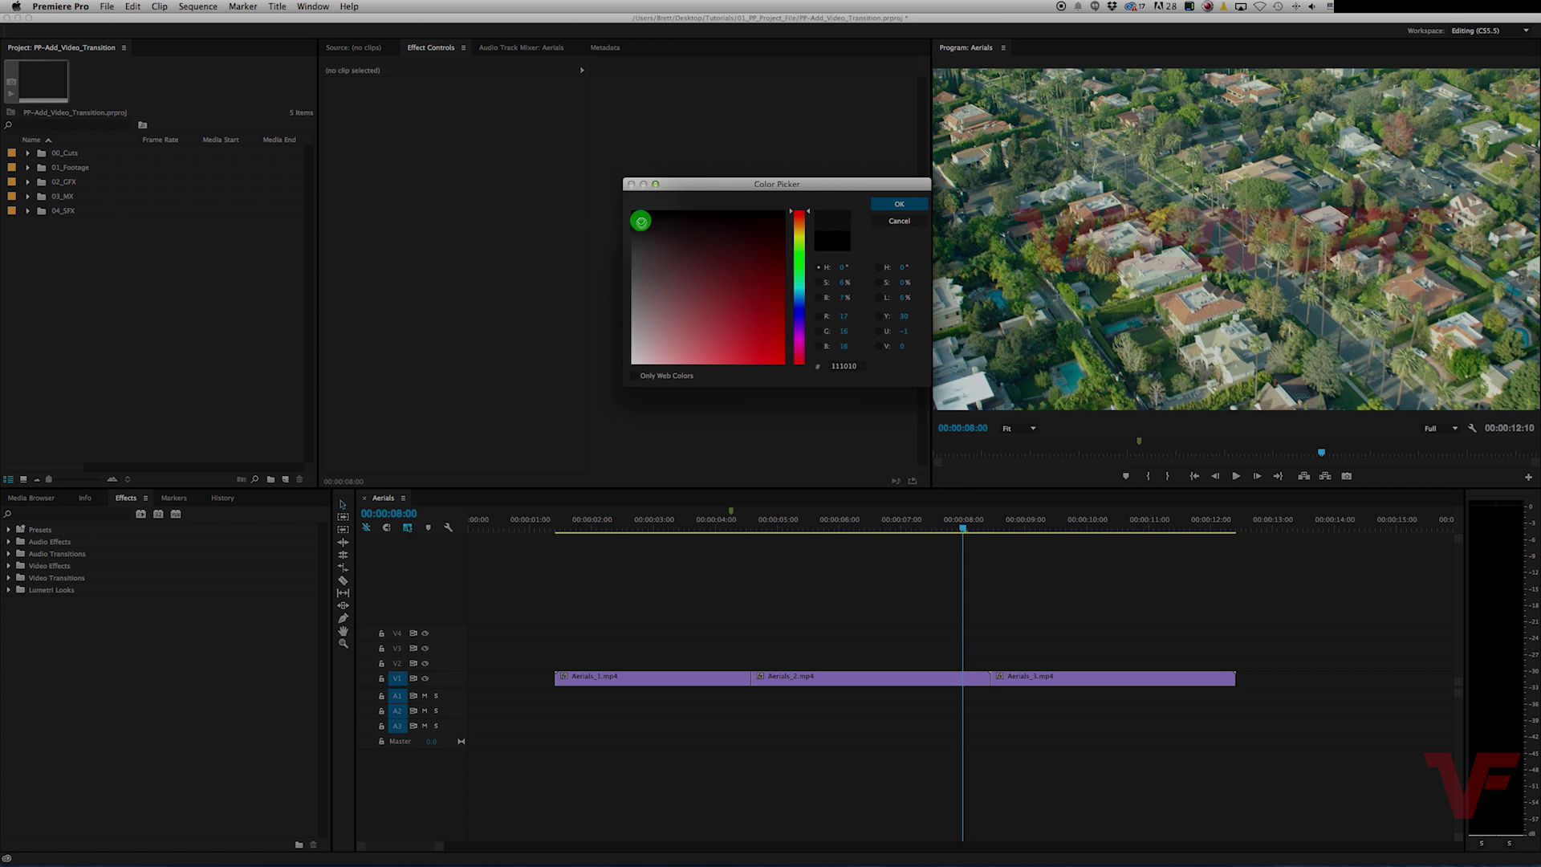
pyautogui.moveTo(641, 221); pyautogui.dragTo(582, 434)
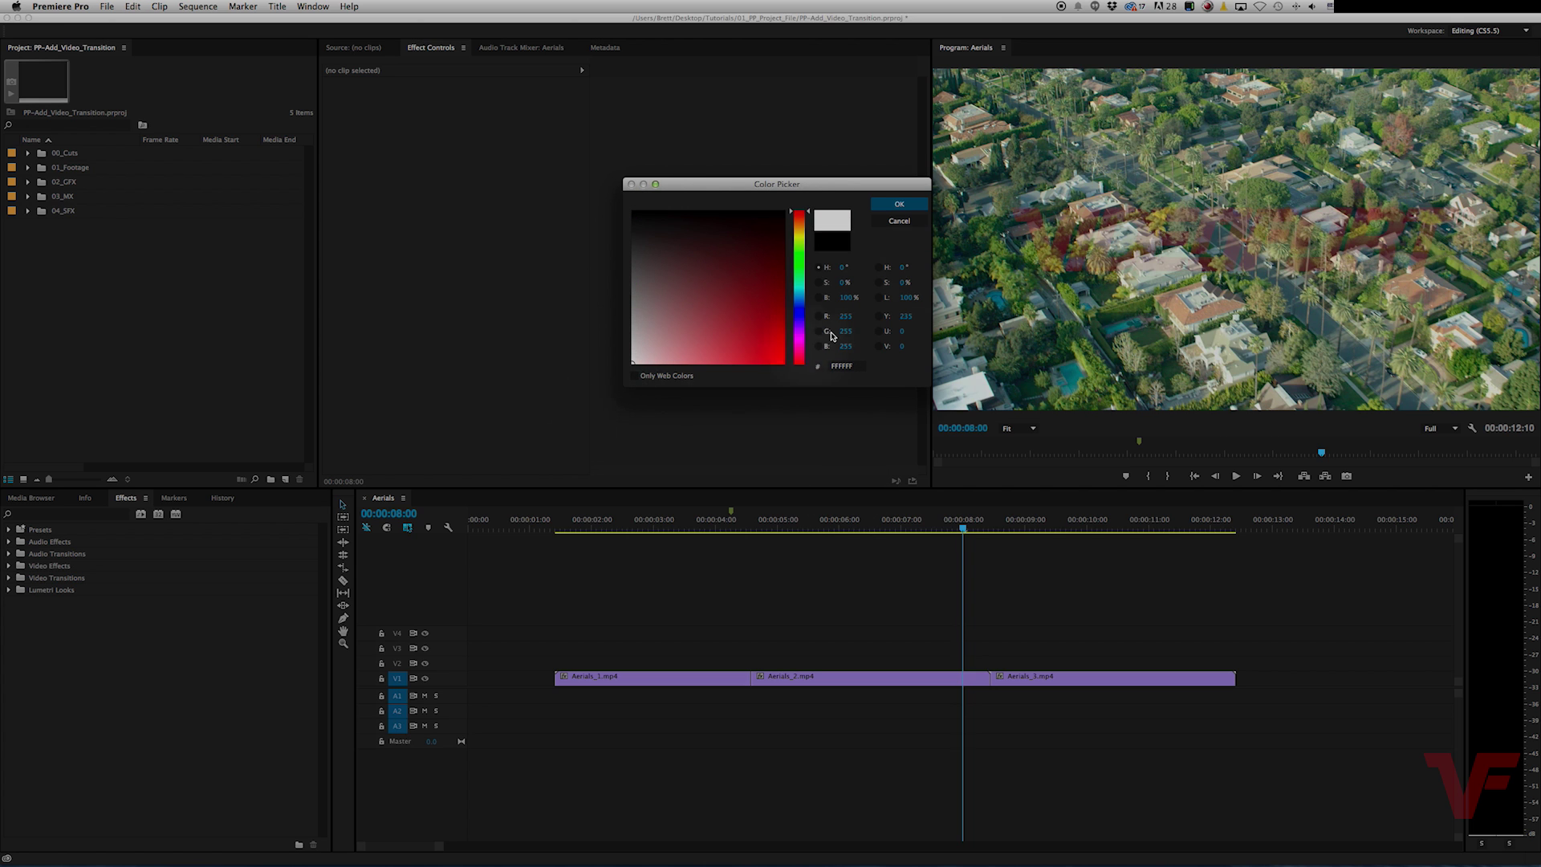
pyautogui.click(899, 204)
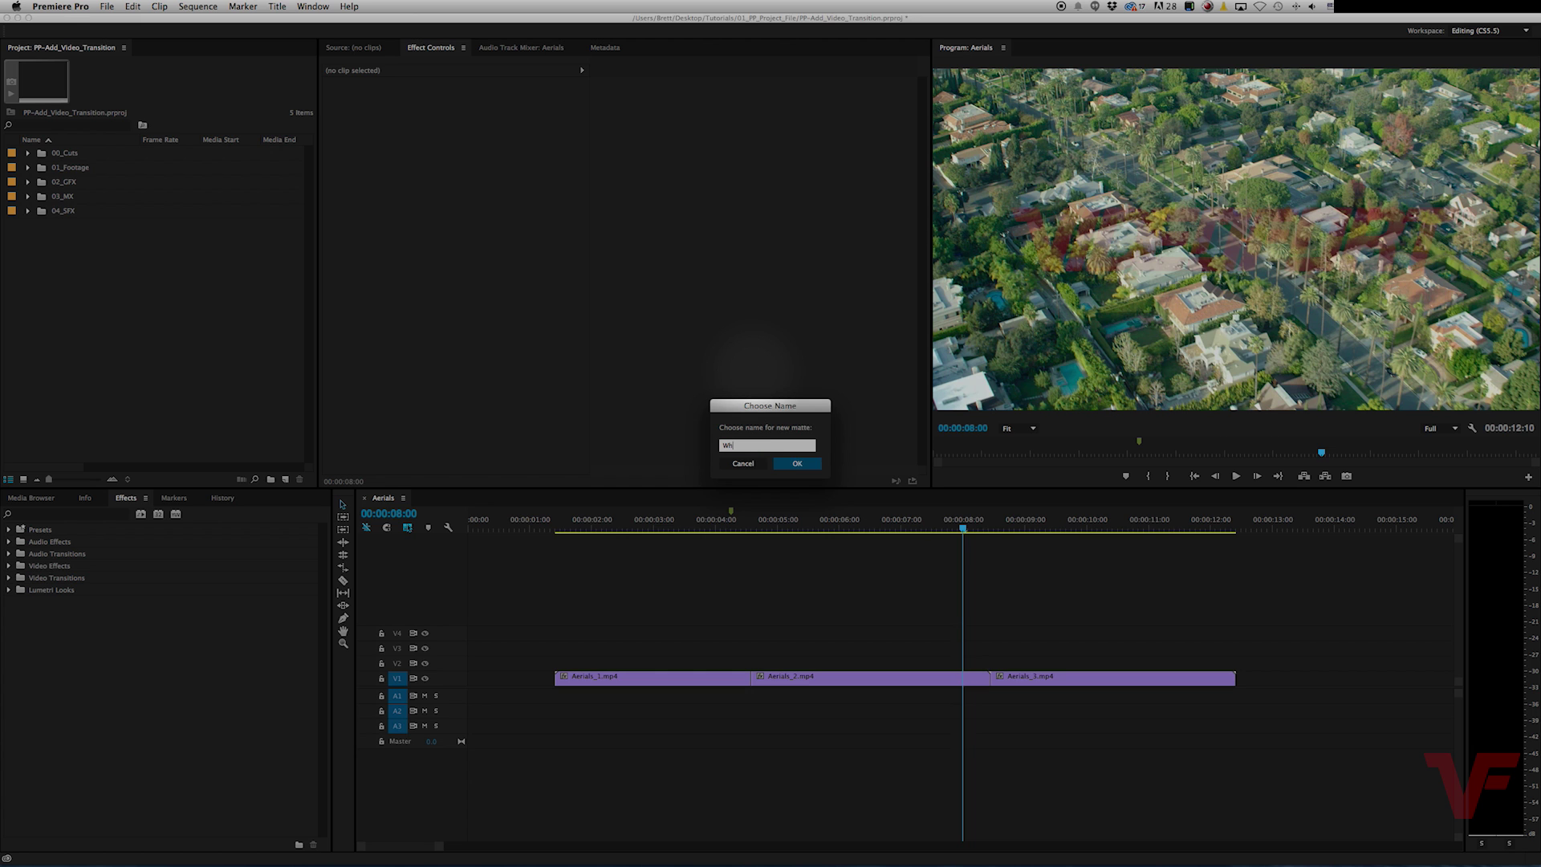
pyautogui.write('White')
pyautogui.click(797, 463)
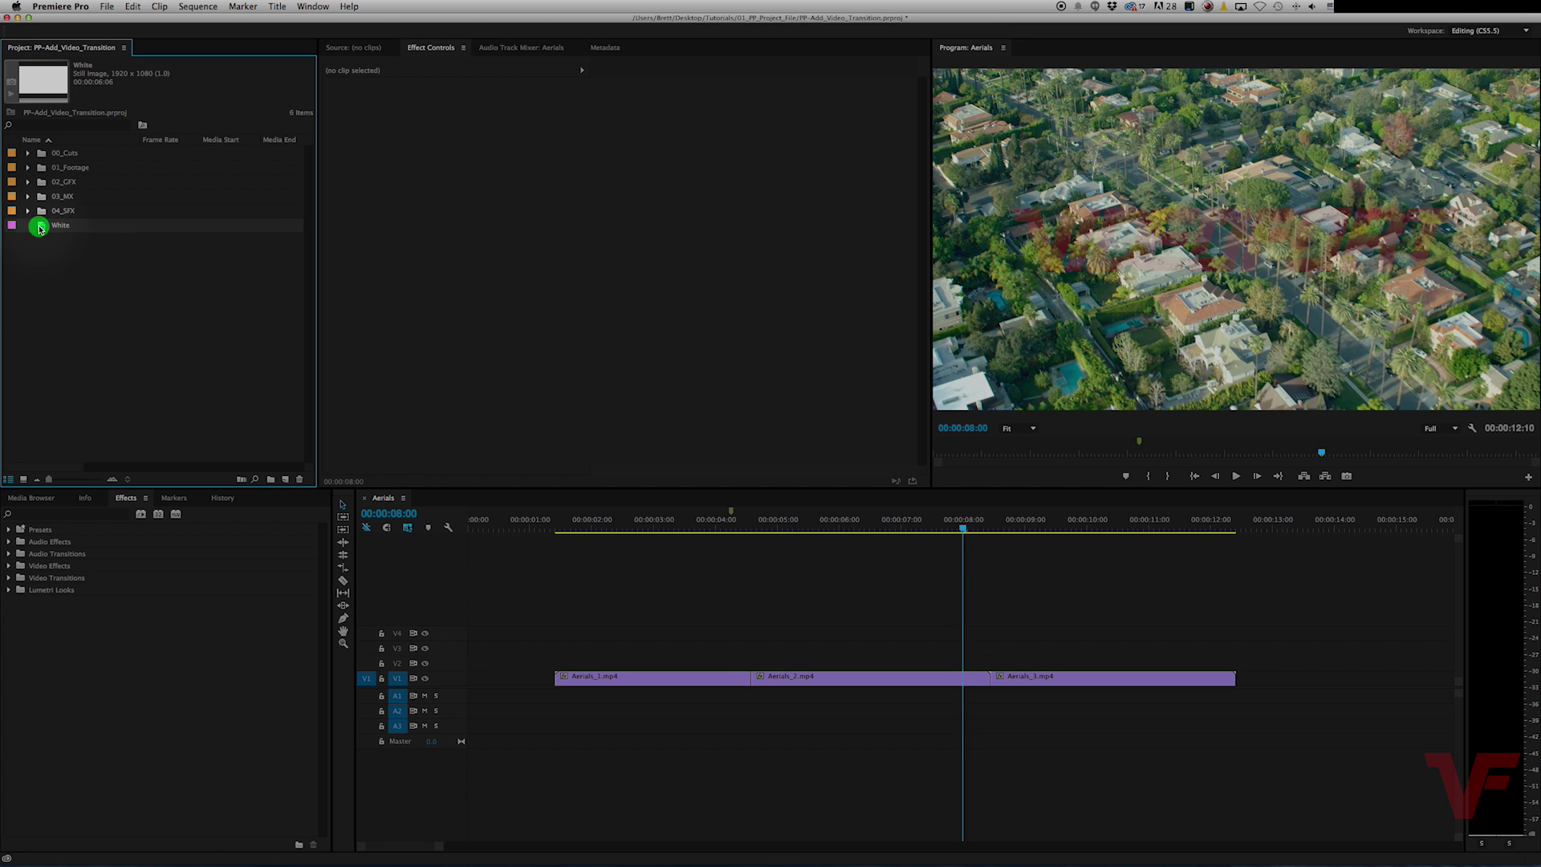
# - File the White matte in 02_GFX and place it on V2 over the Aerials_3.mp4 cut
pyautogui.moveTo(40, 229); pyautogui.dragTo(878, 662)
pyautogui.click(30, 183)
pyautogui.scroll(-3, 981, 683)
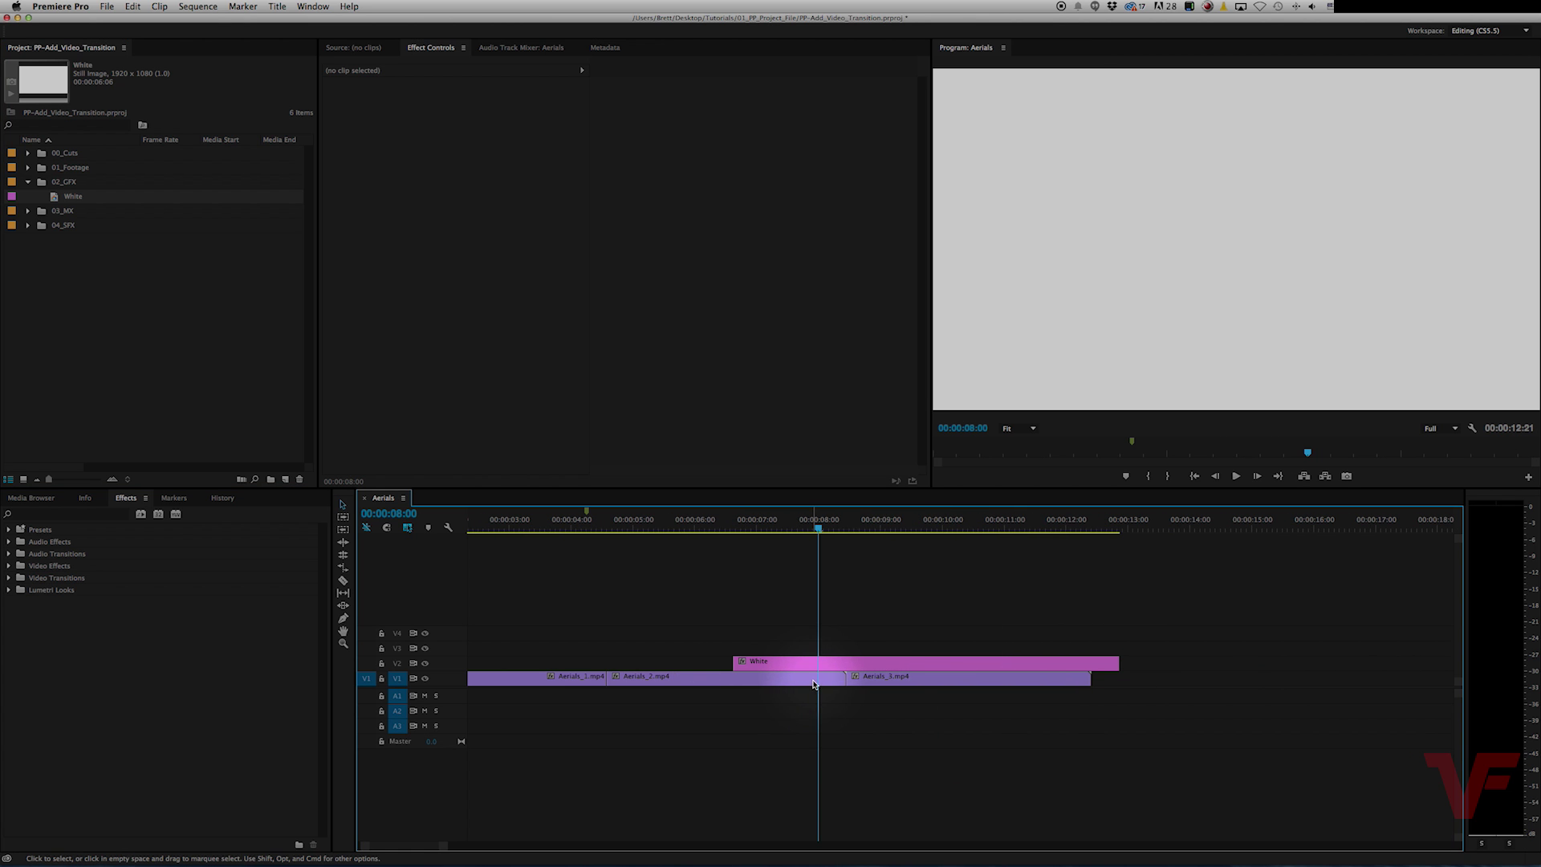
pyautogui.moveTo(818, 664); pyautogui.dragTo(849, 670)
pyautogui.click(856, 522)
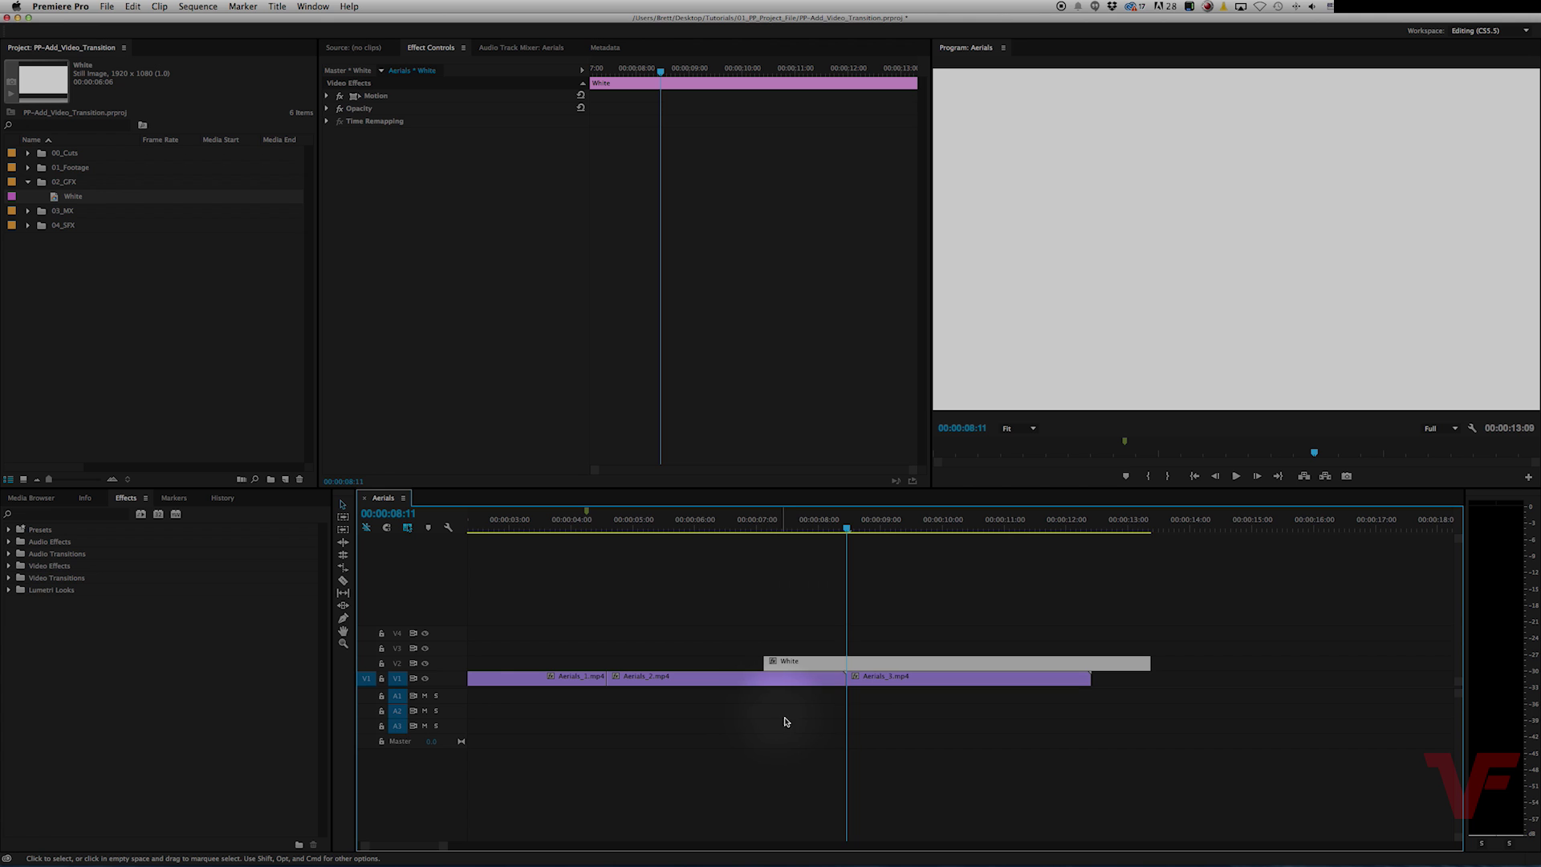
# - Keyframe the White clip's Opacity at 0%, then select the clip on V2 to delete it
pyautogui.click(327, 108)
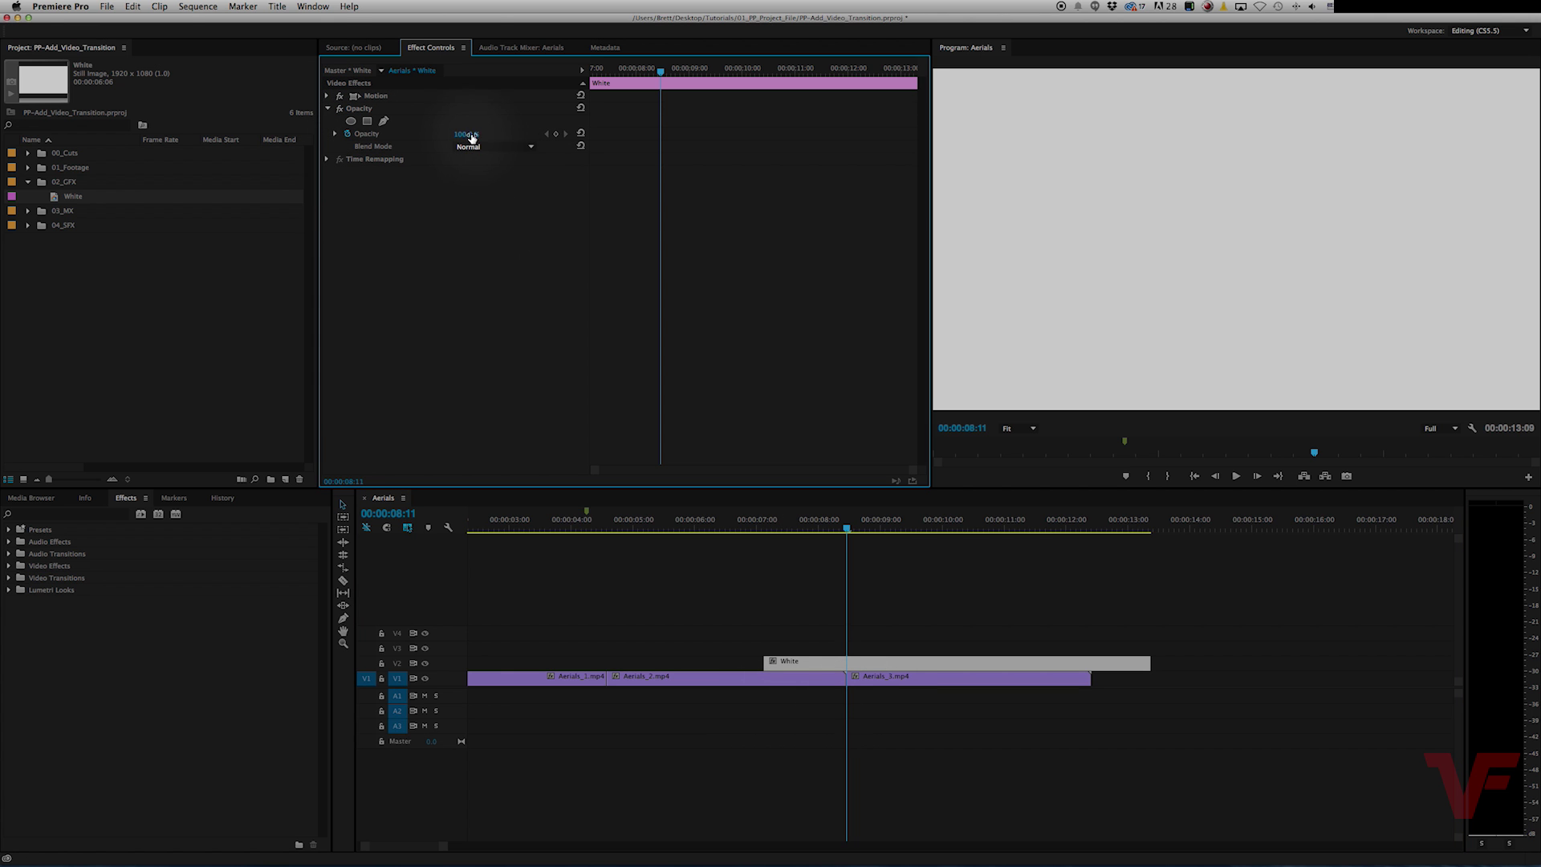
pyautogui.moveTo(472, 136); pyautogui.dragTo(471, 135)
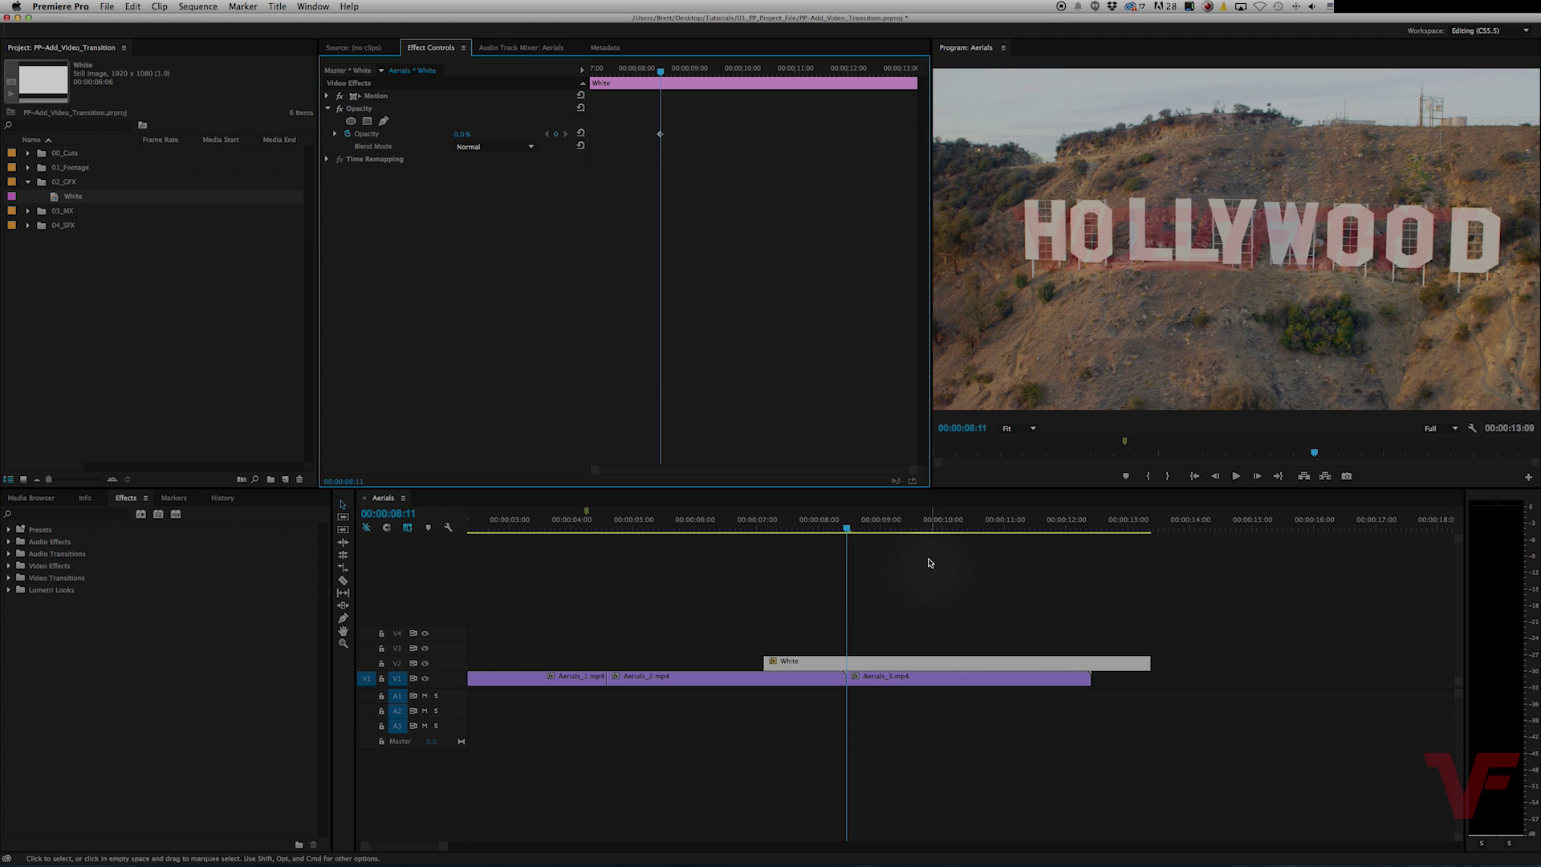
pyautogui.moveTo(843, 526)
pyautogui.mouseDown()
pyautogui.moveTo(781, 532)
pyautogui.moveTo(839, 525)
pyautogui.moveTo(822, 526)
pyautogui.mouseUp()
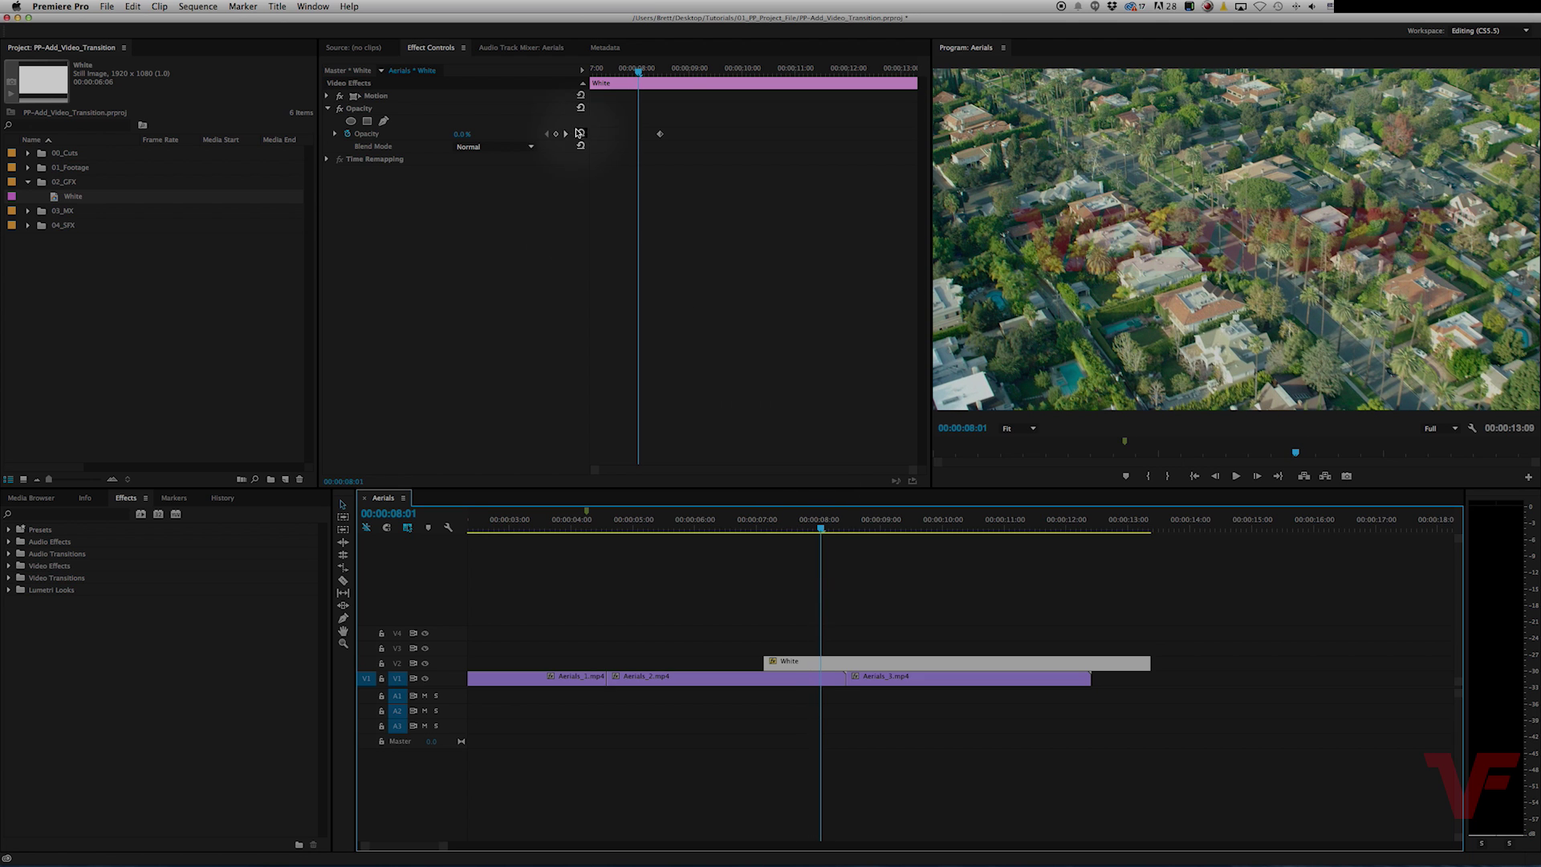
pyautogui.click(651, 137)
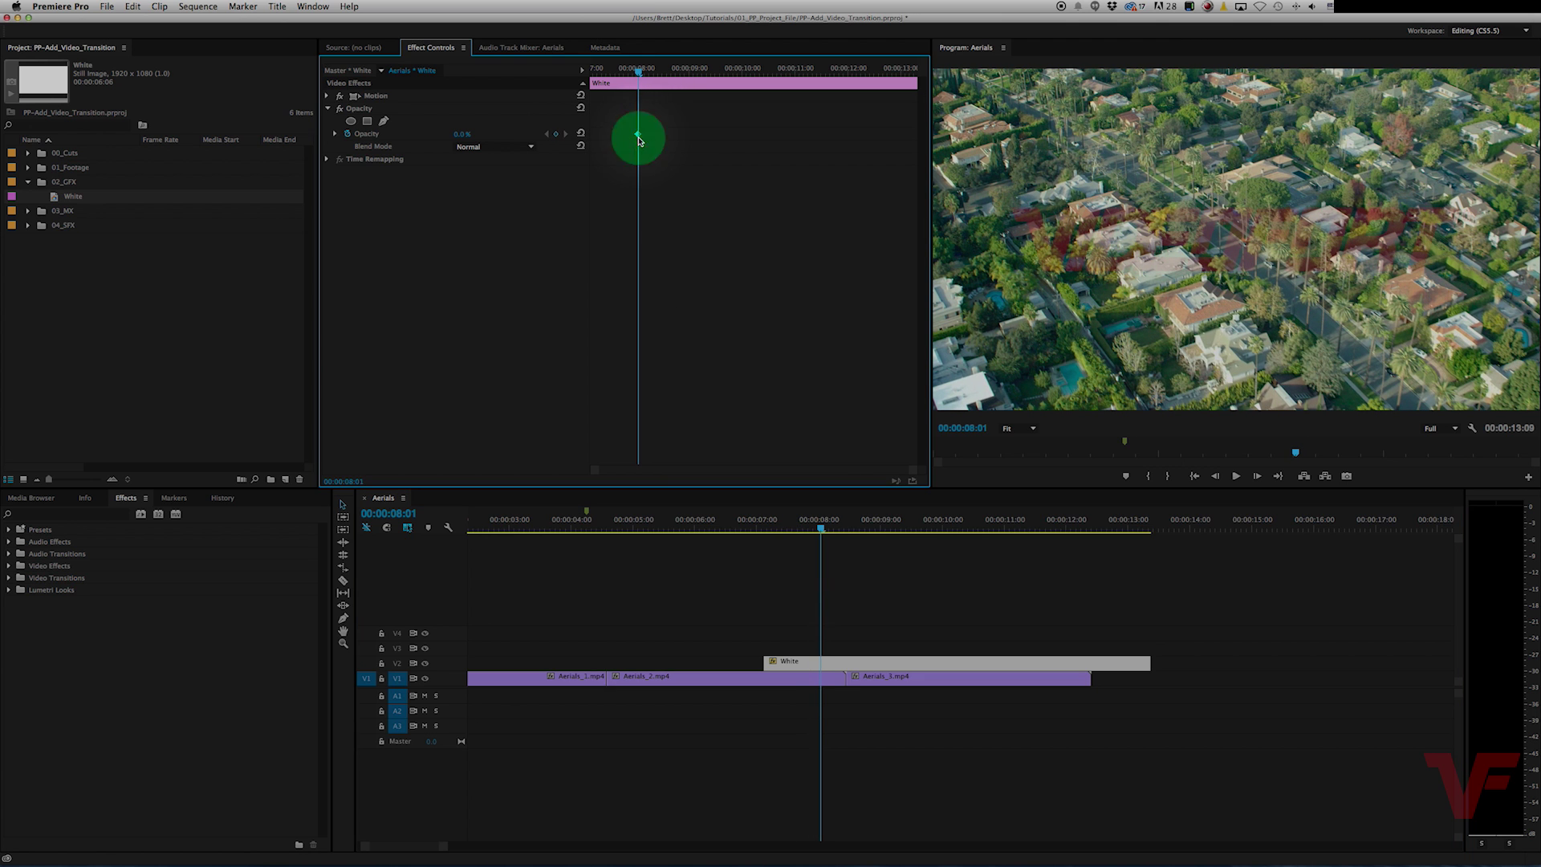
pyautogui.click(855, 669)
pyautogui.press('Delete')
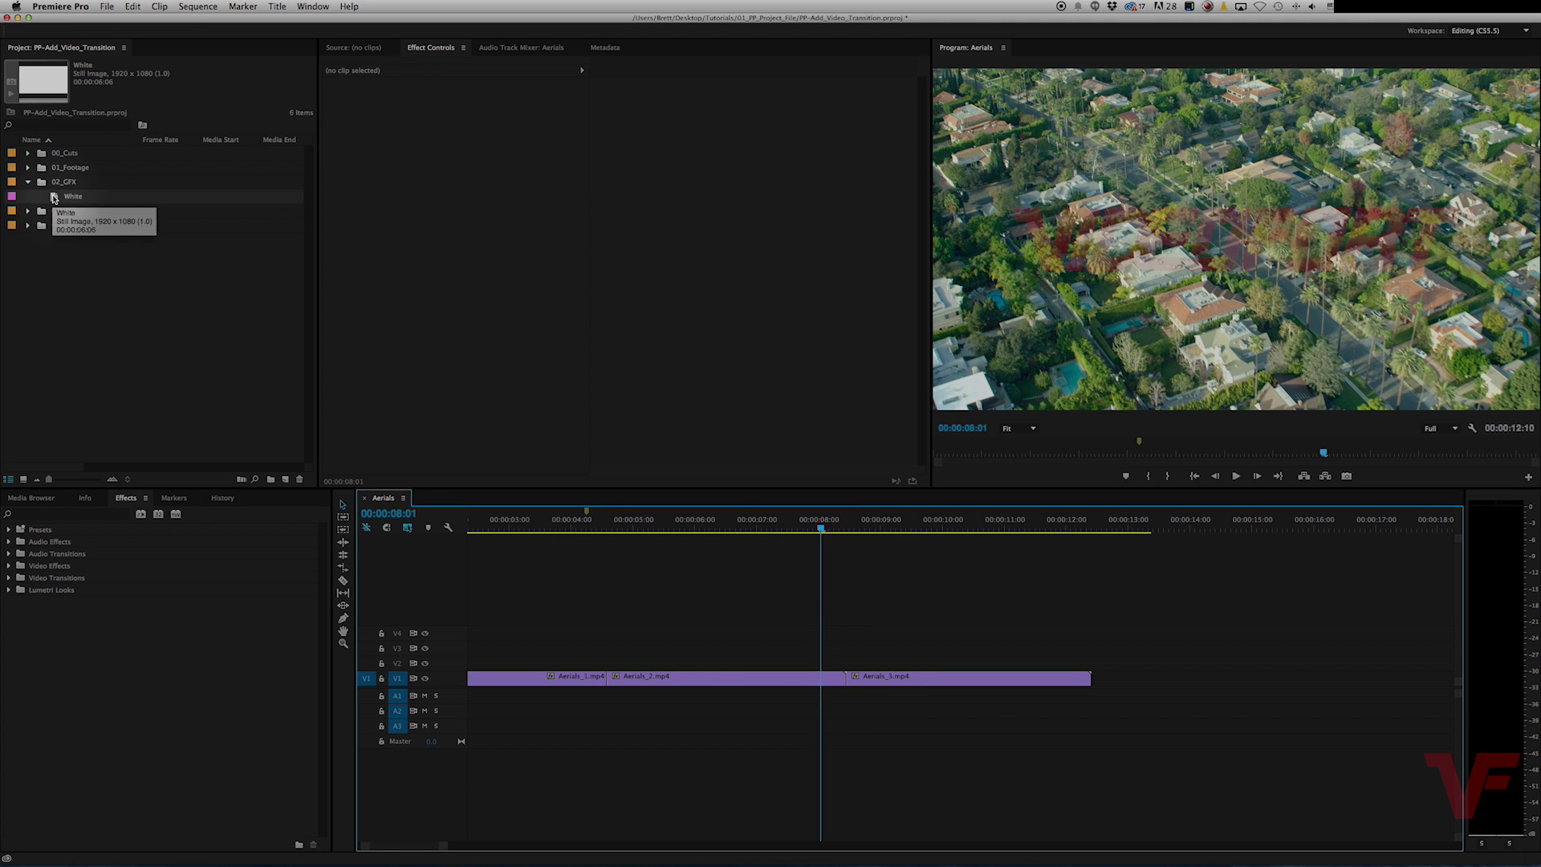
pyautogui.moveTo(71, 197); pyautogui.dragTo(777, 659)
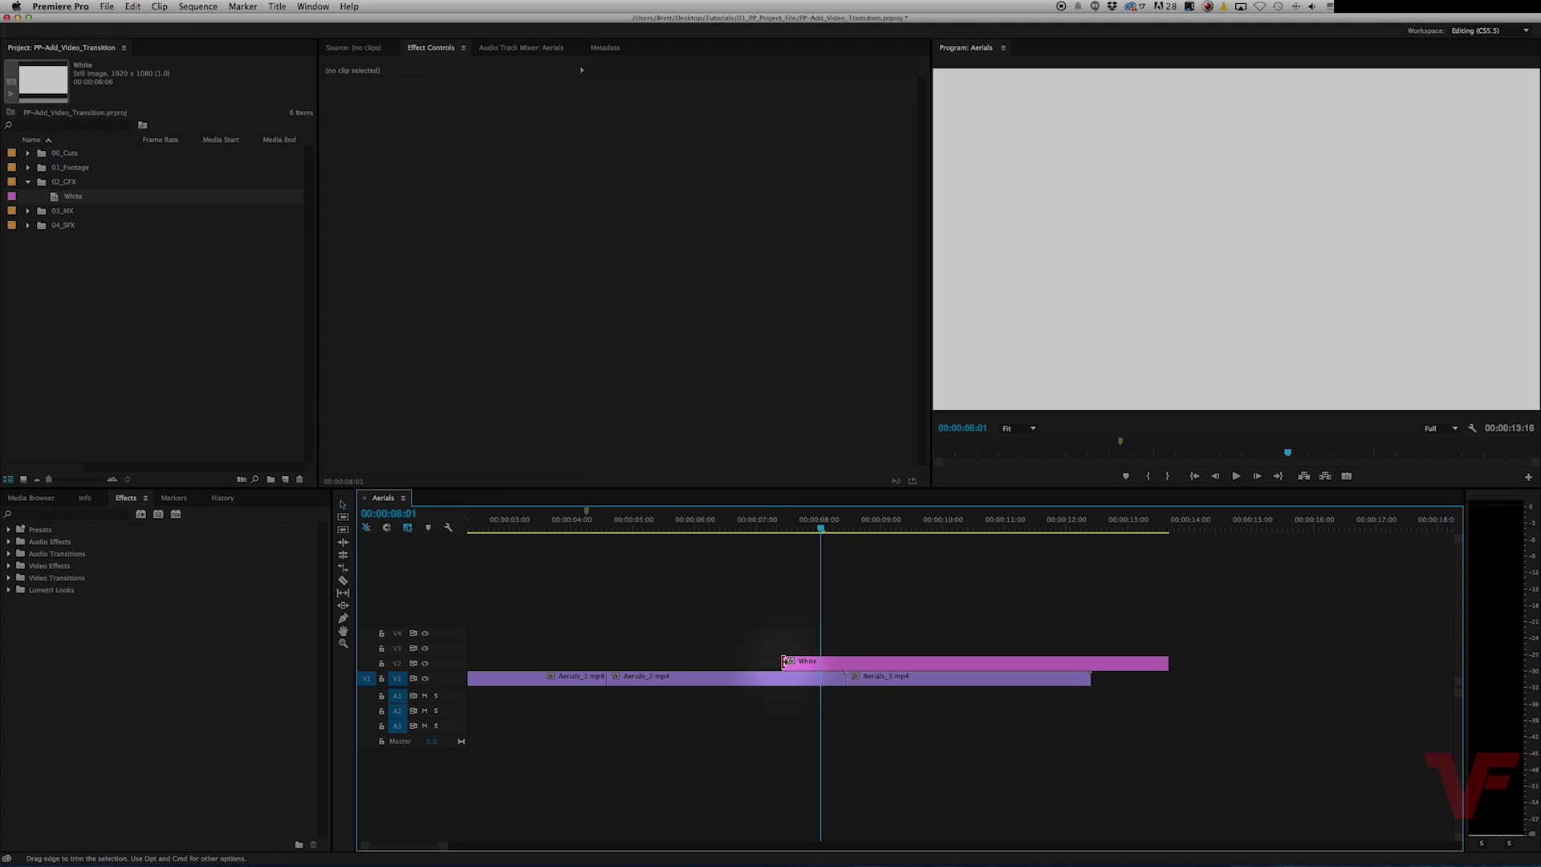
pyautogui.click(823, 667)
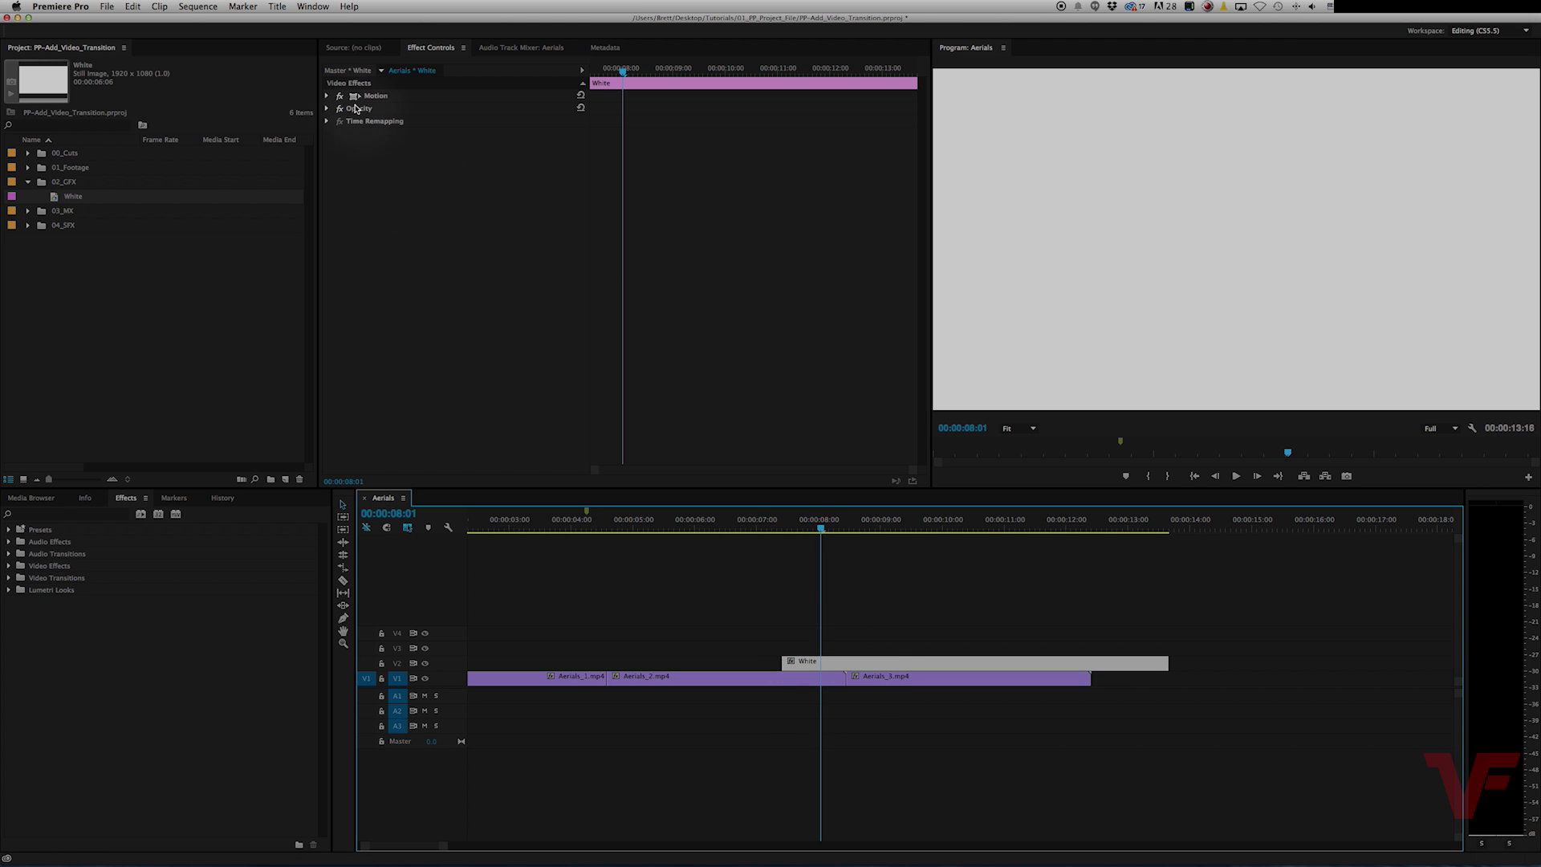
pyautogui.click(327, 109)
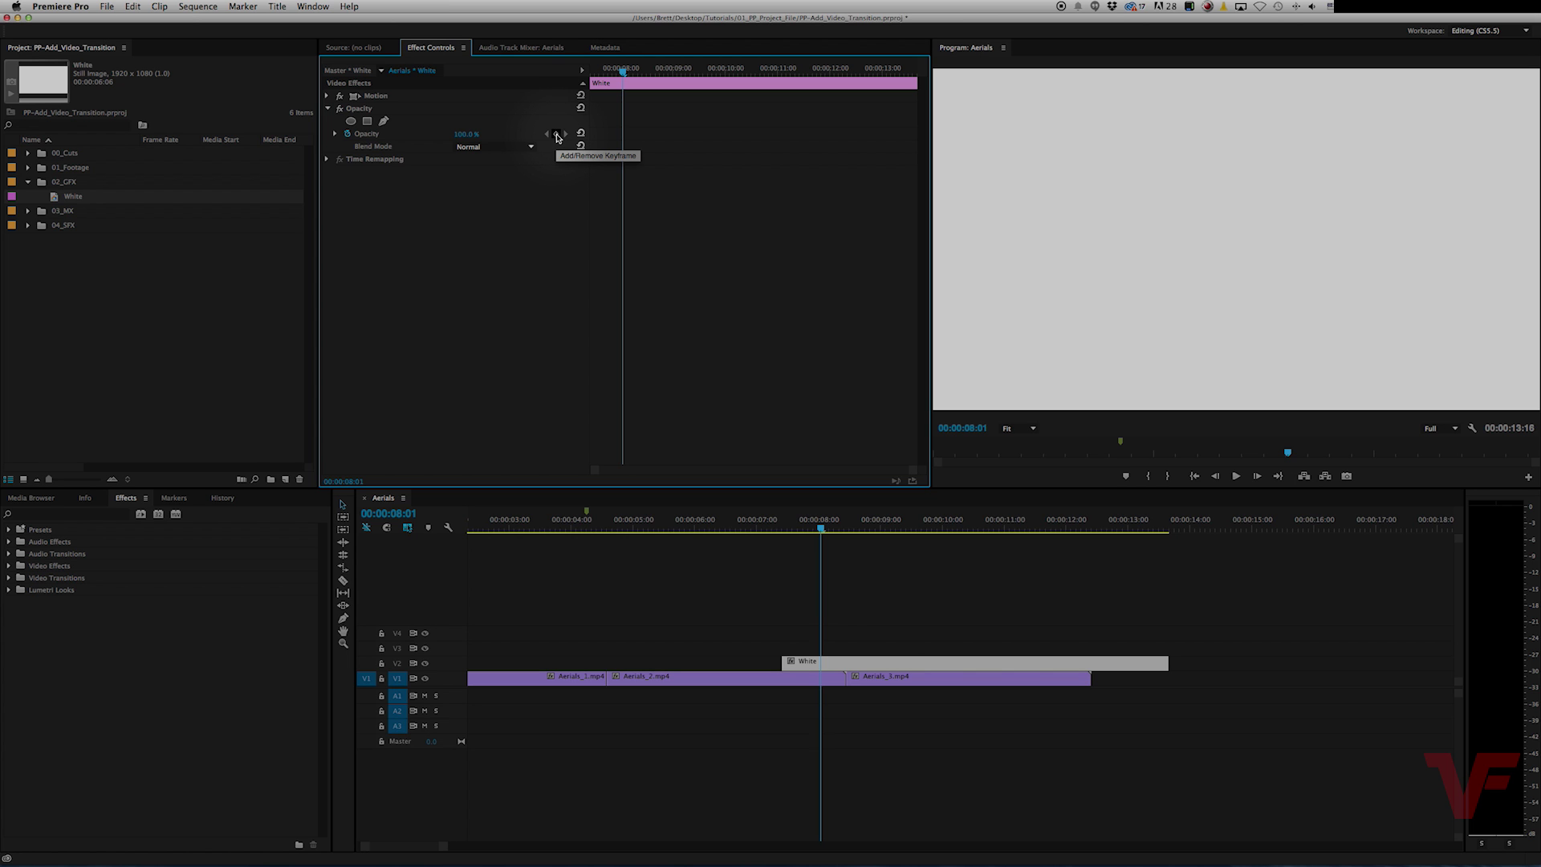
pyautogui.click(902, 665)
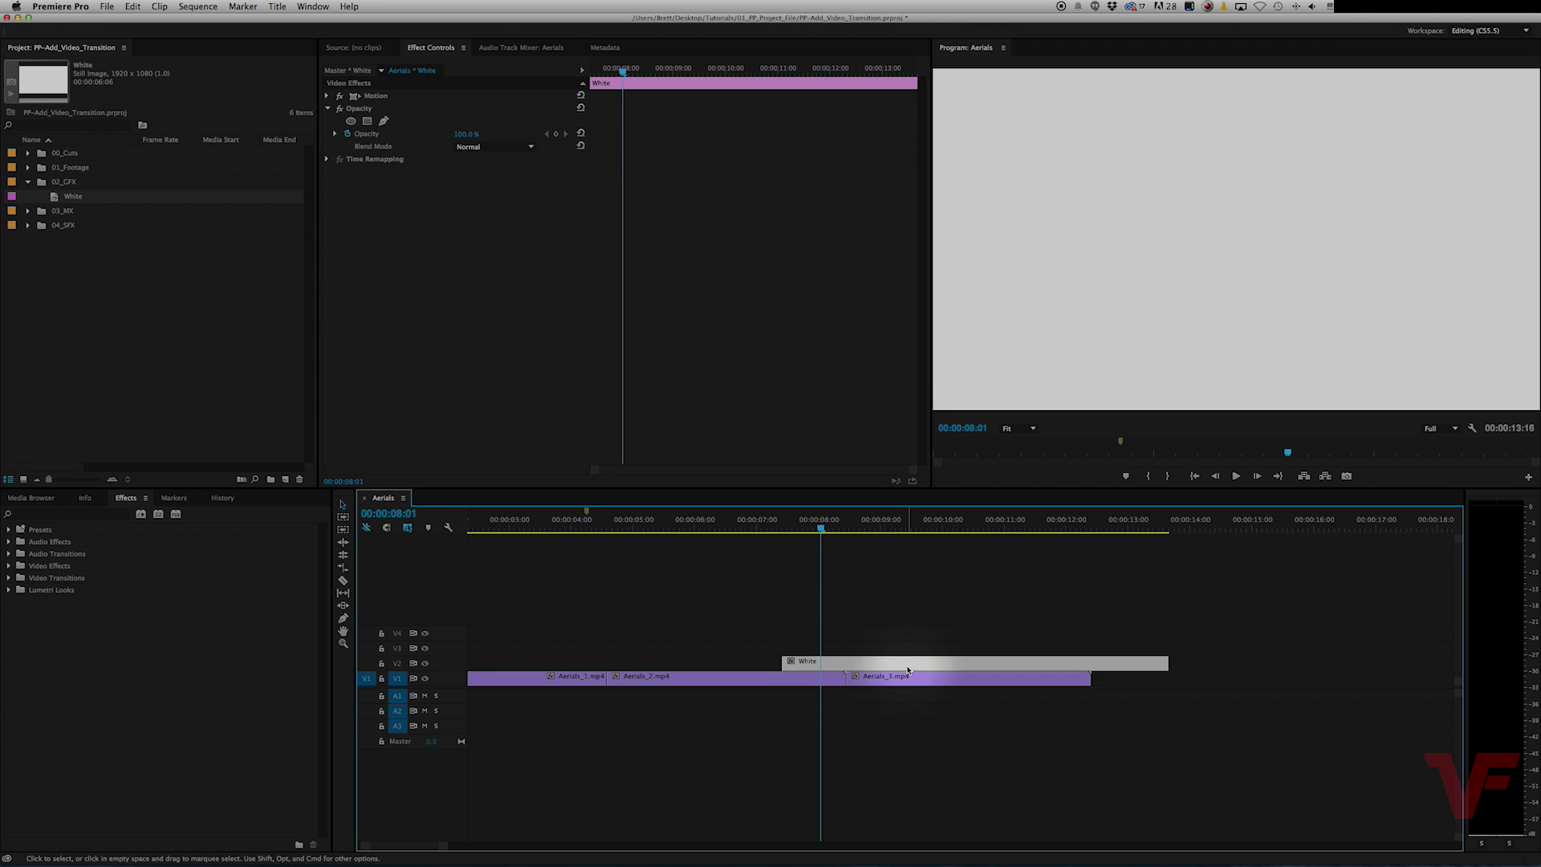
pyautogui.press('Delete')
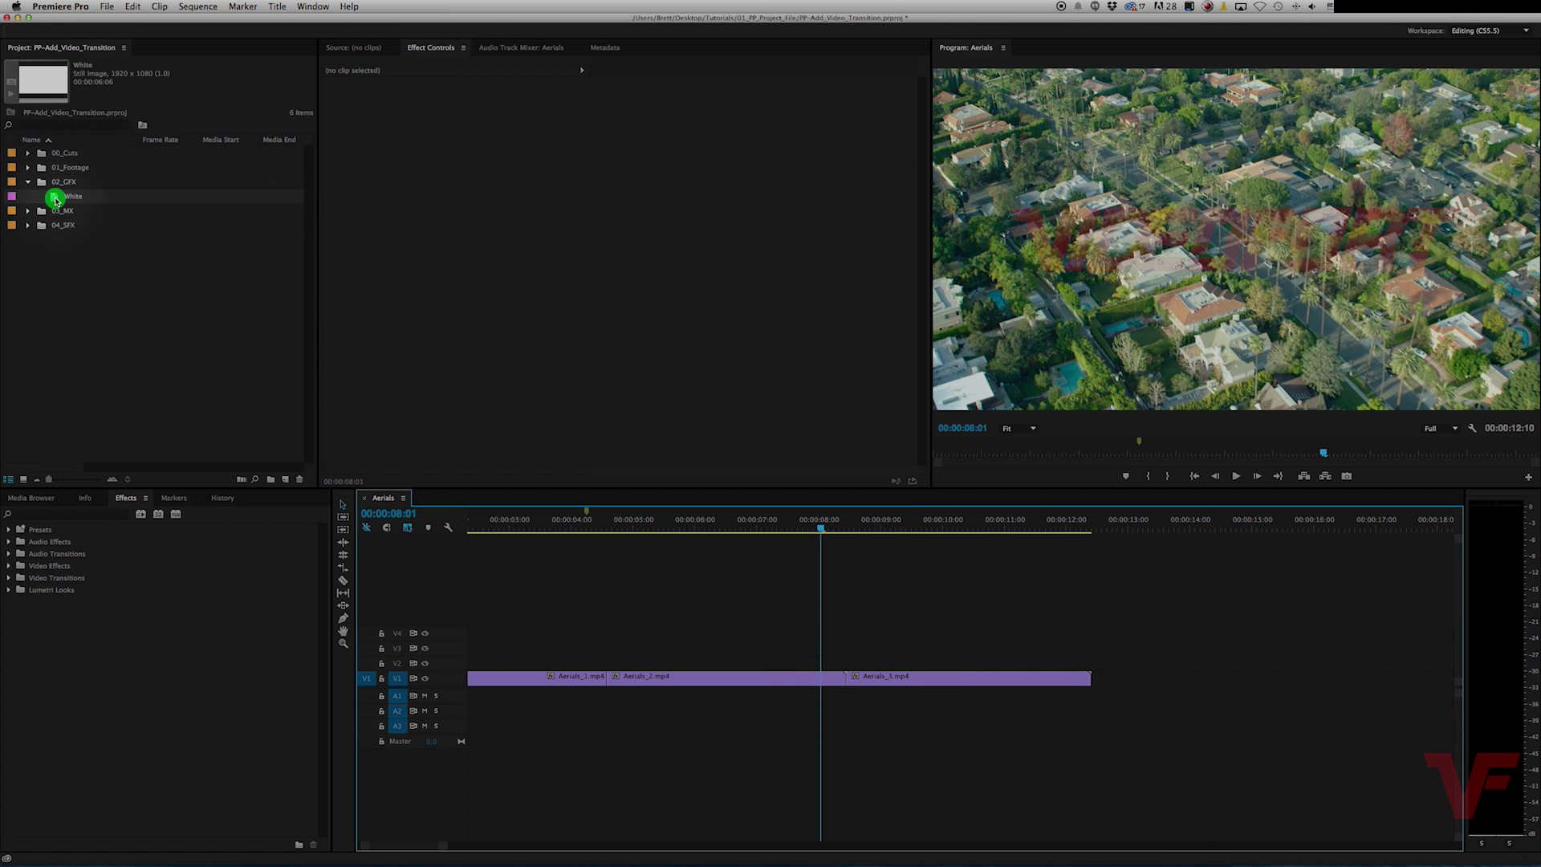
# - Place the White matte on V2 at the playhead, expand its Opacity, and hide V2
pyautogui.moveTo(55, 200); pyautogui.dragTo(813, 670)
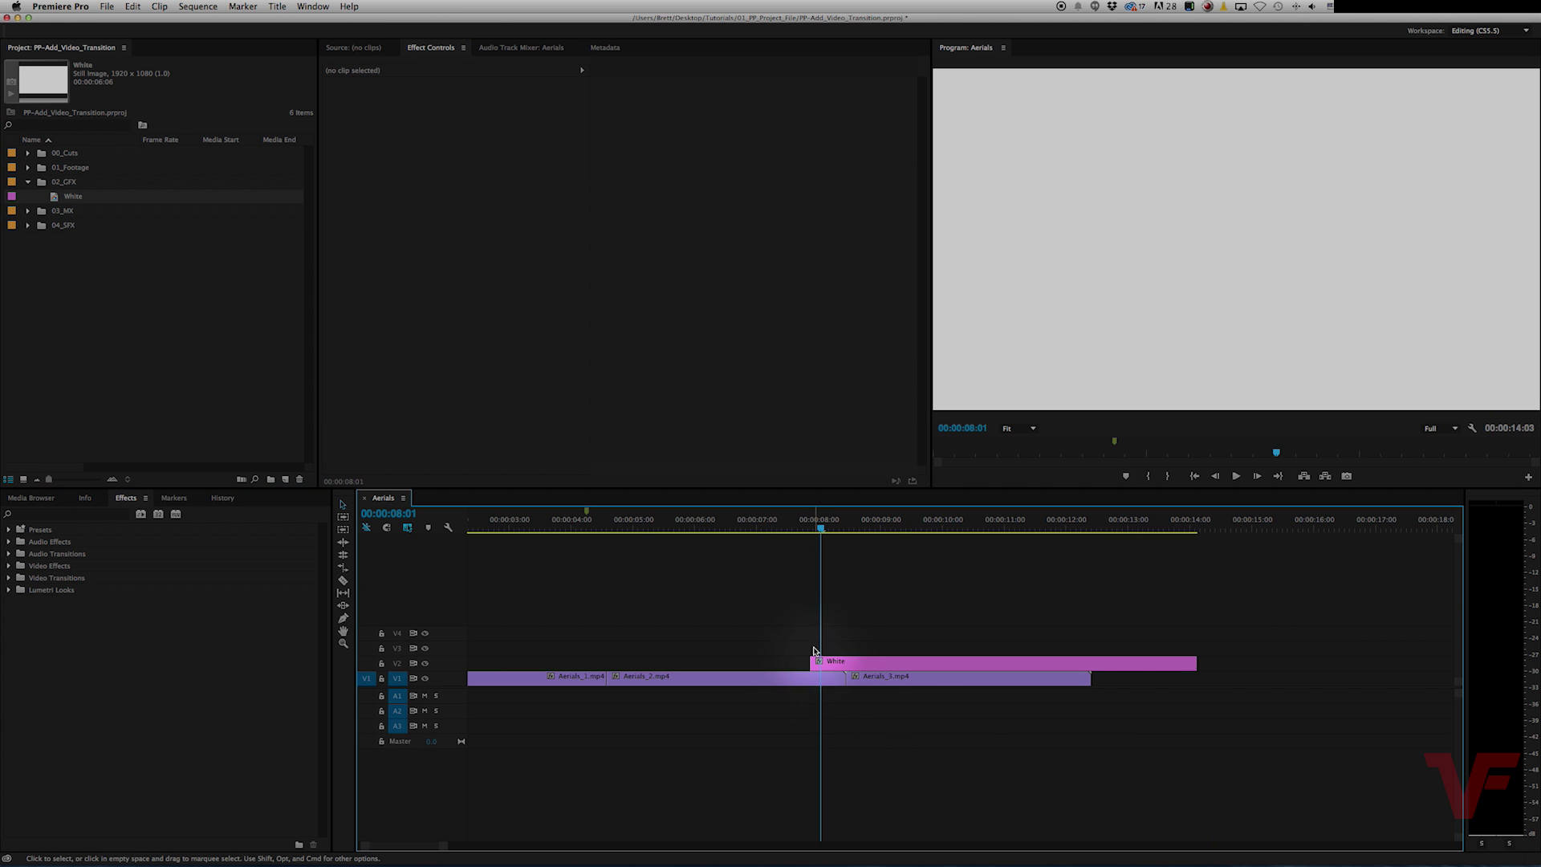
pyautogui.click(853, 665)
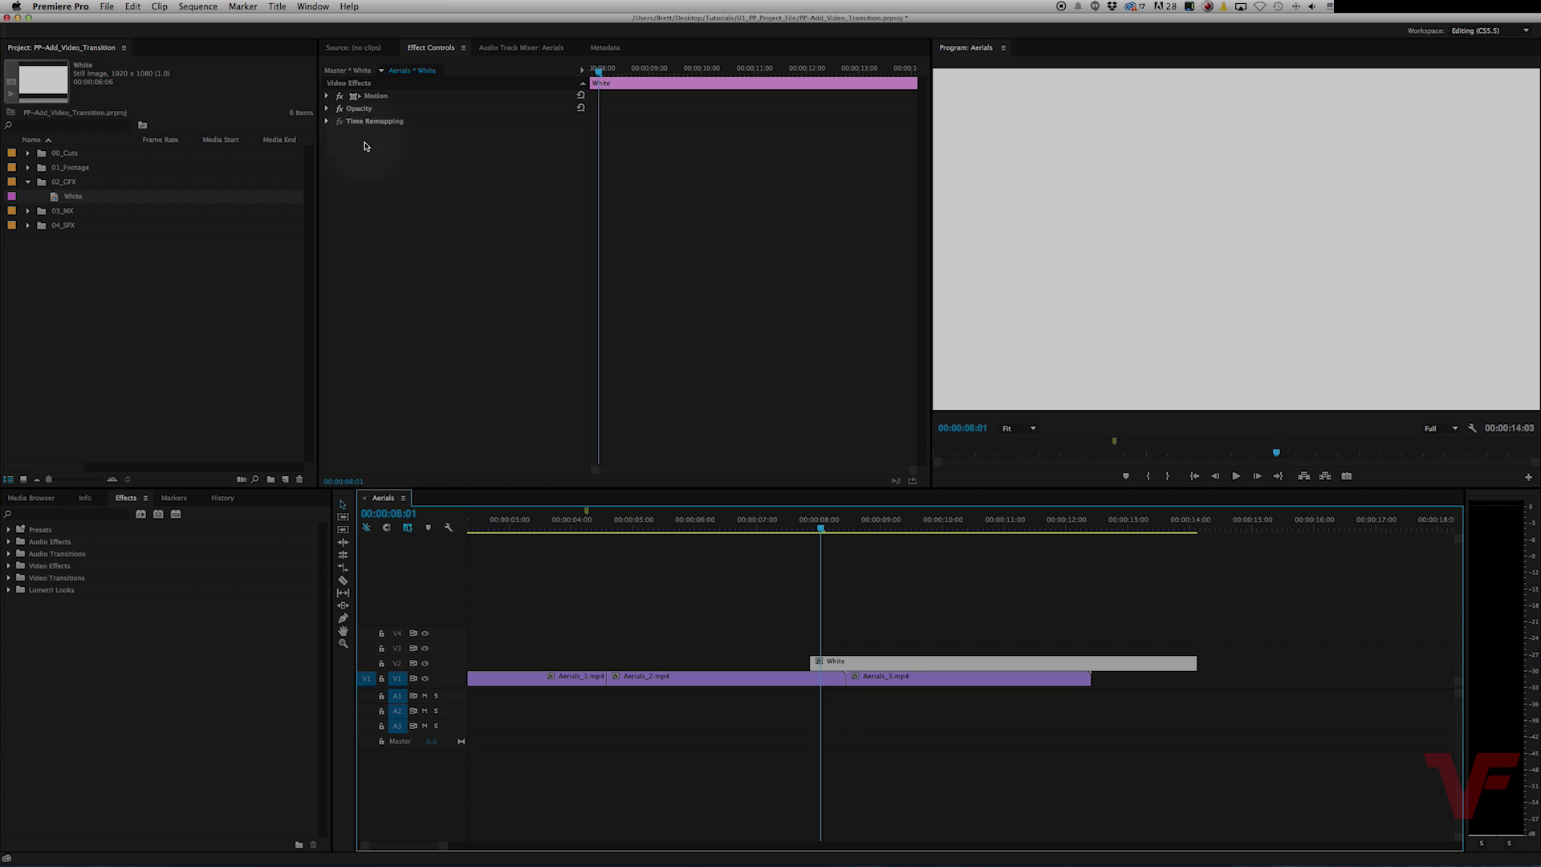
pyautogui.click(328, 109)
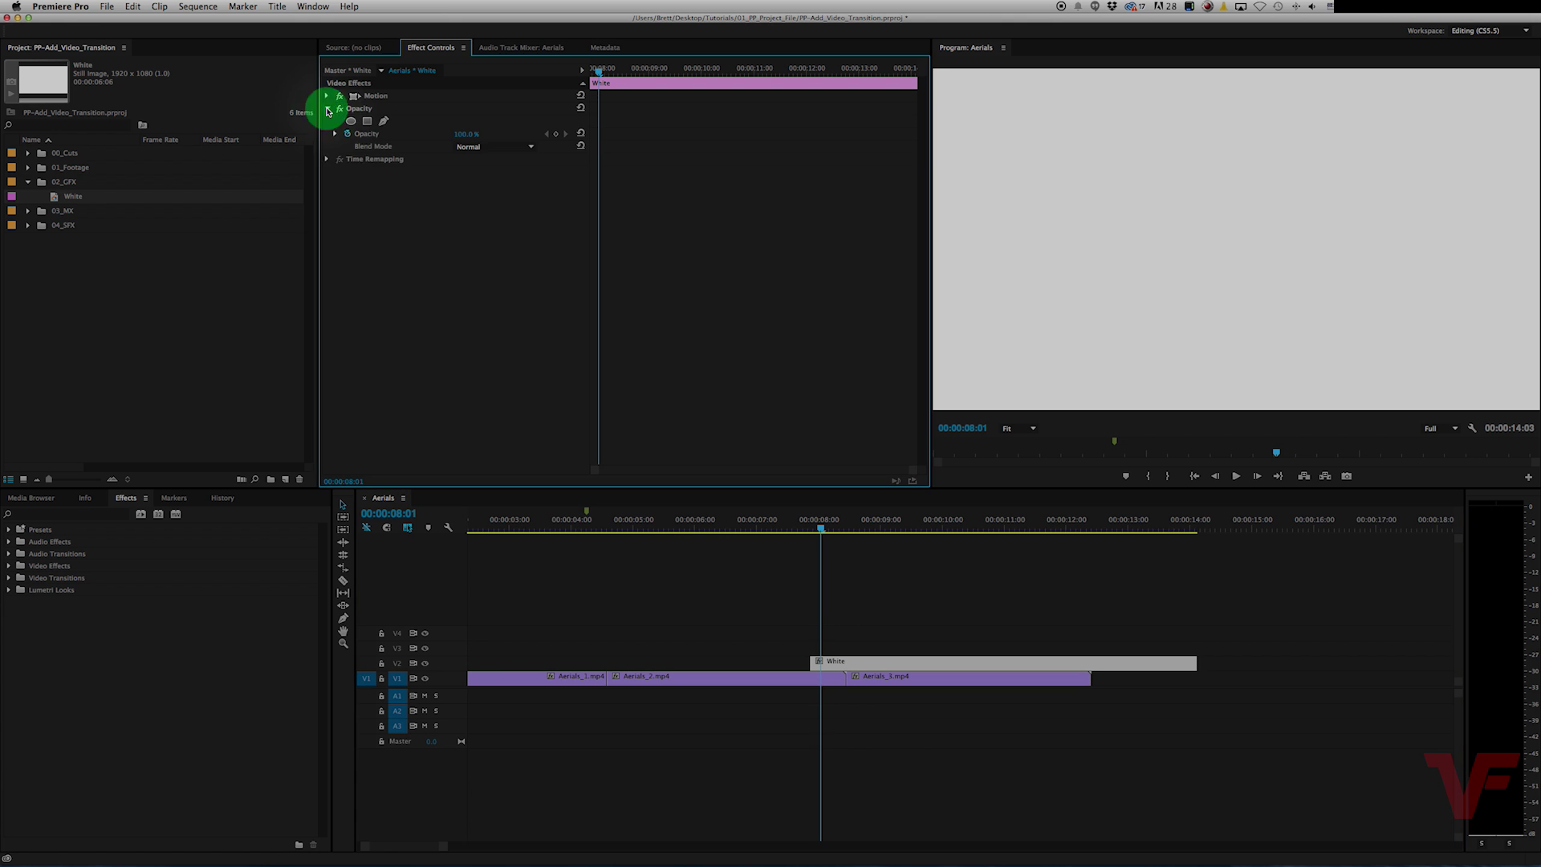
pyautogui.click(426, 665)
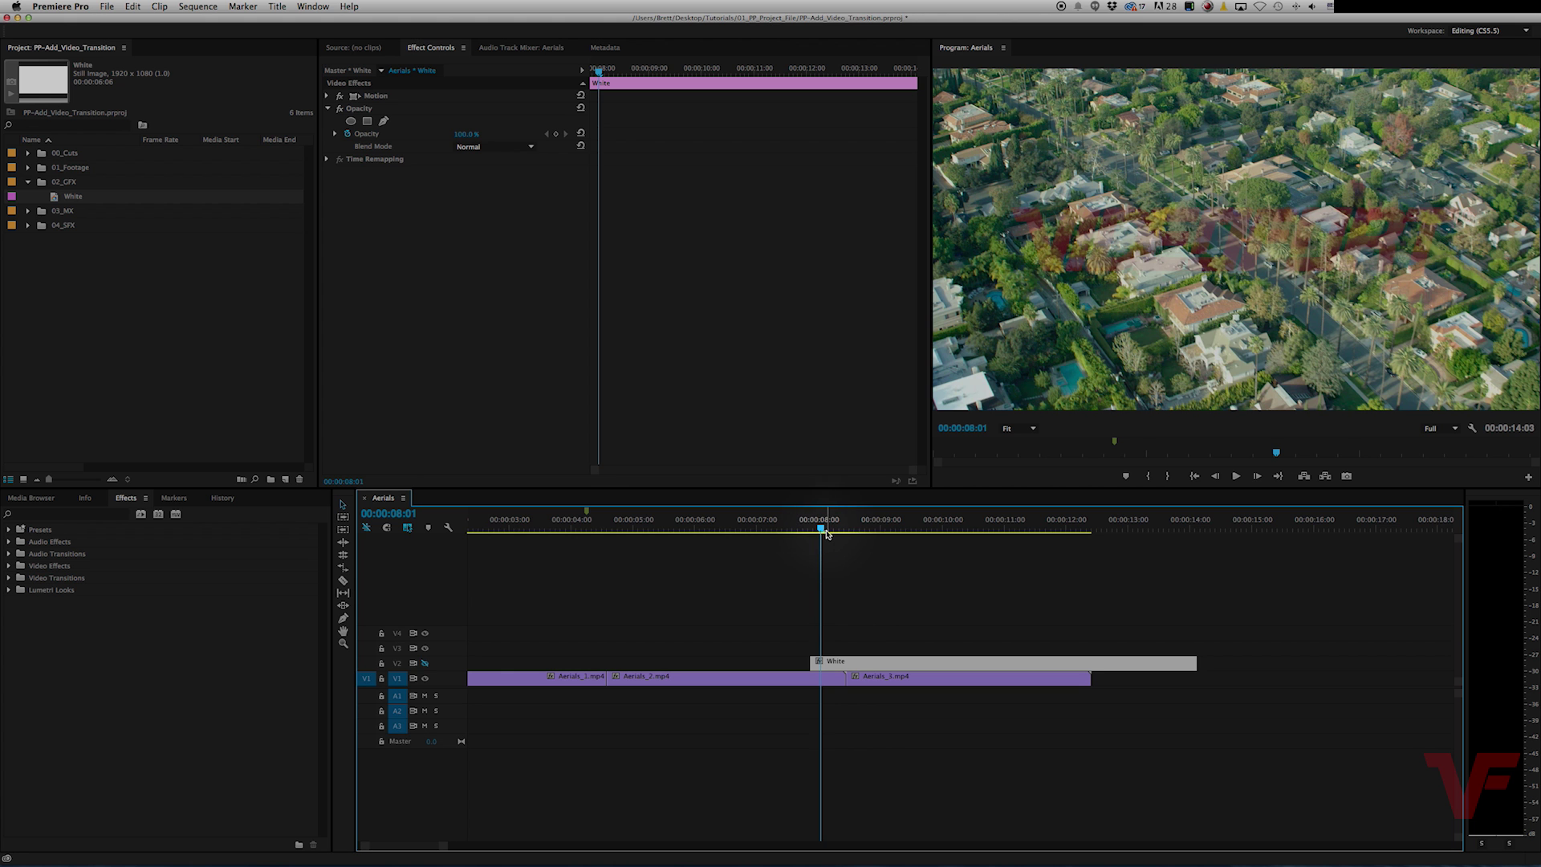
# - Add a 0% Opacity keyframe at 00:00:08:02, just after the cut
pyautogui.moveTo(823, 532)
pyautogui.mouseDown()
pyautogui.moveTo(795, 523)
pyautogui.moveTo(837, 526)
pyautogui.moveTo(816, 527)
pyautogui.mouseUp()
pyautogui.press('Right')
pyautogui.press('Right')
pyautogui.press('Right')
pyautogui.press('Right')
pyautogui.press('Left')
pyautogui.press('Left')
pyautogui.press('Left')
pyautogui.press('Left')
pyautogui.press('Left')
pyautogui.press('Left')
pyautogui.press('Right')
pyautogui.press('Right')
pyautogui.press('Right')
pyautogui.press('Right')
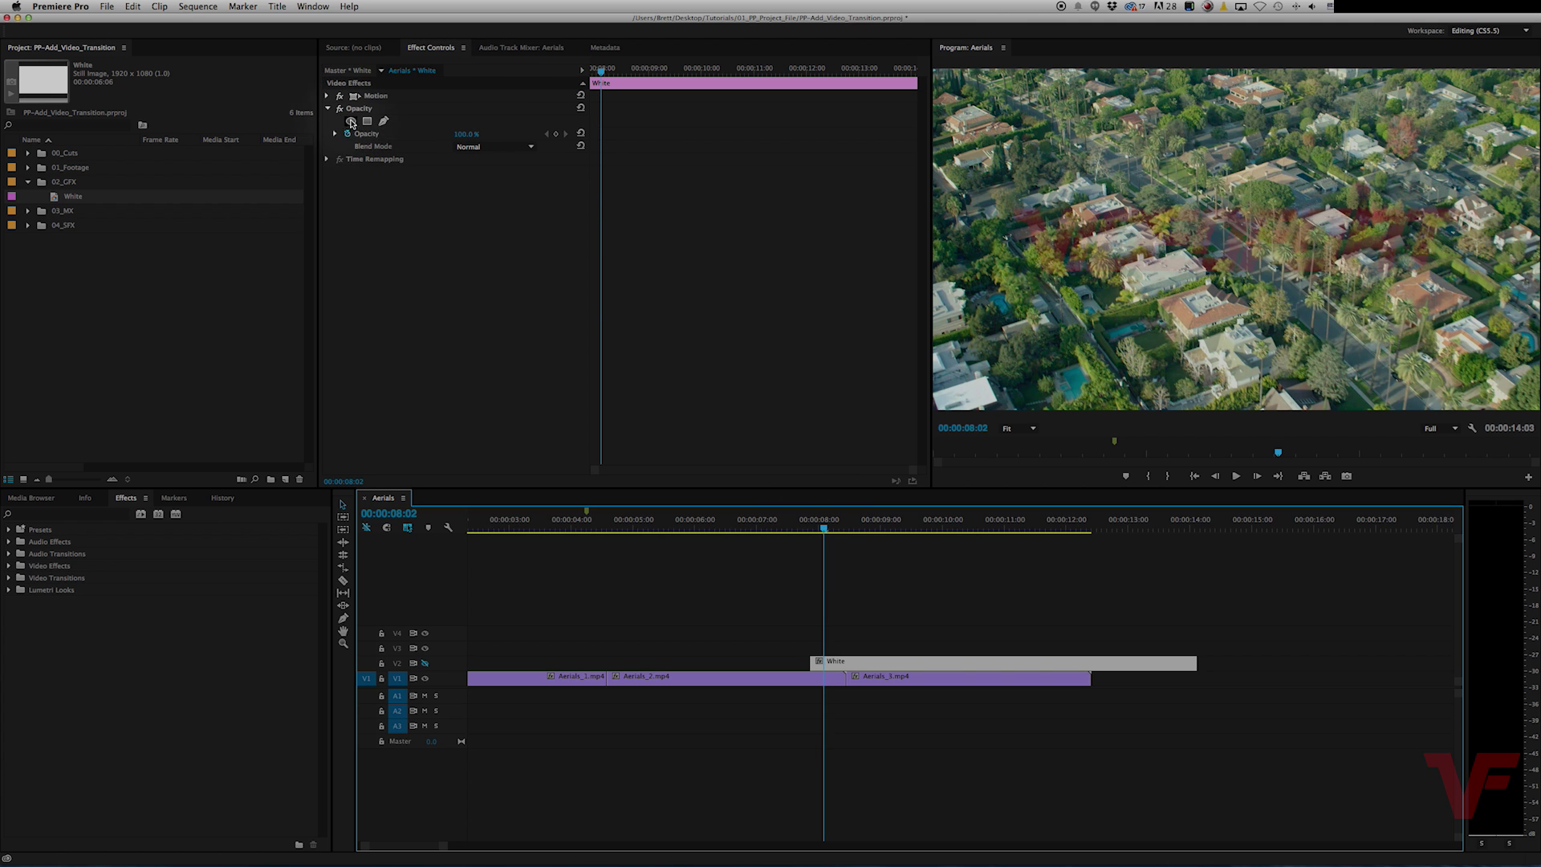
pyautogui.click(558, 134)
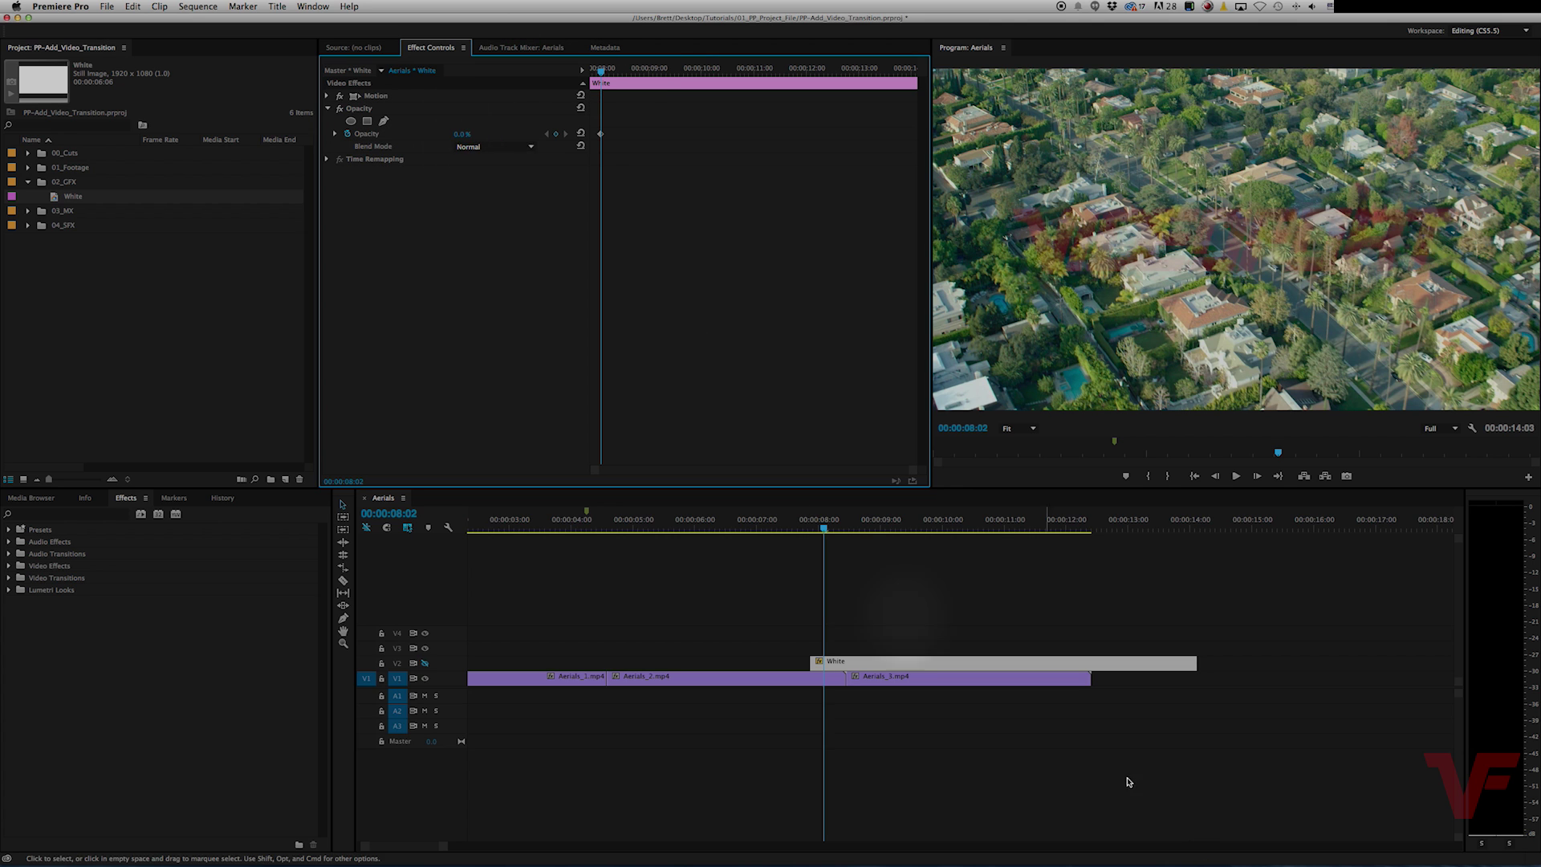
# - Add a 100% Opacity keyframe at 00:00:08:11 and check the fade at 00:00:08:06
pyautogui.click(830, 525)
pyautogui.moveTo(830, 526); pyautogui.dragTo(847, 527)
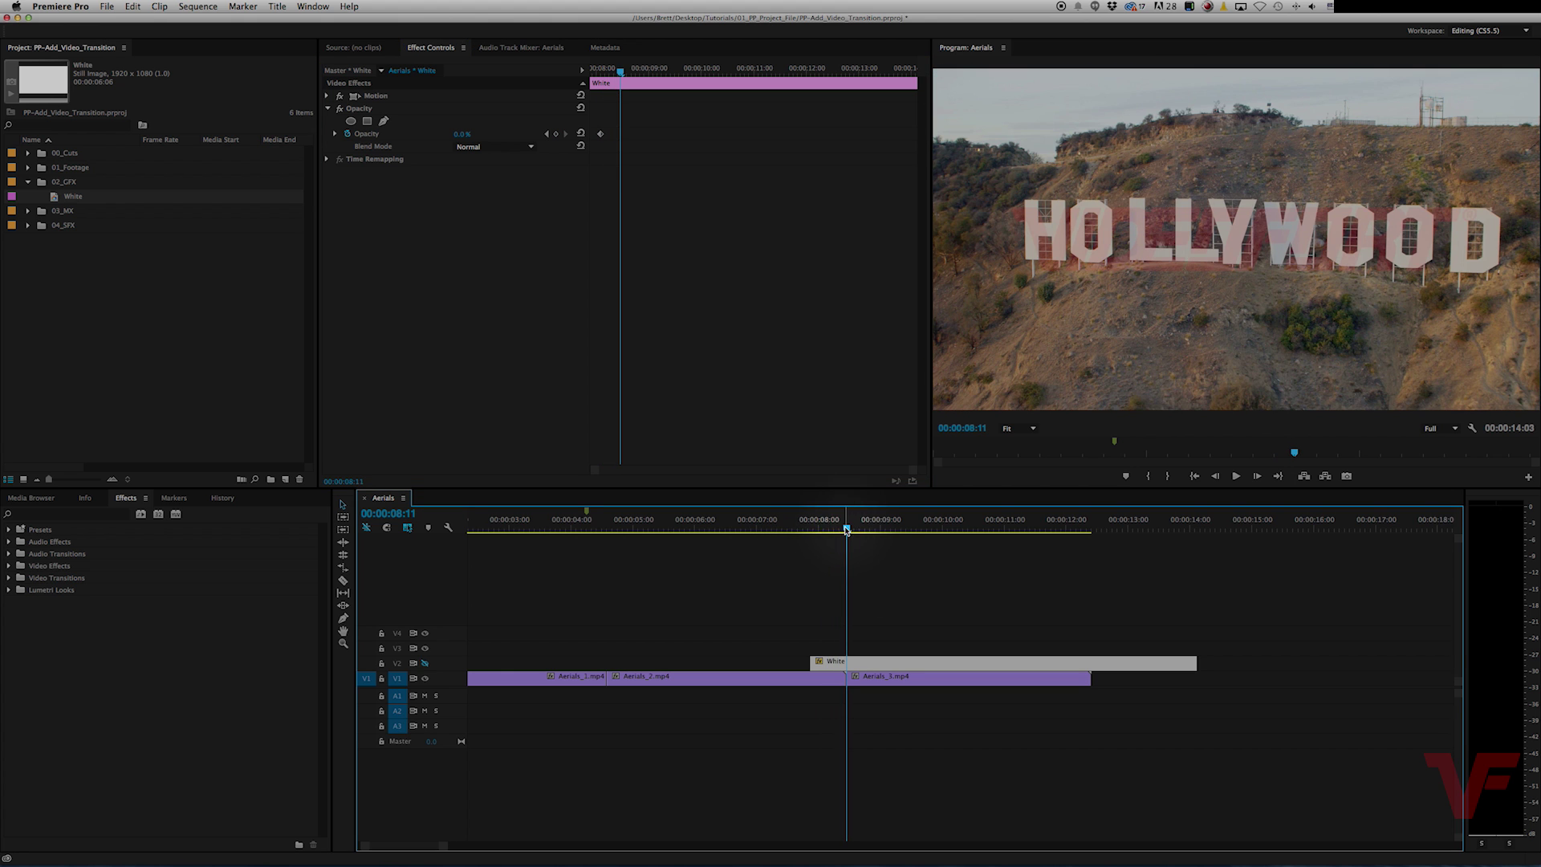
pyautogui.click(556, 135)
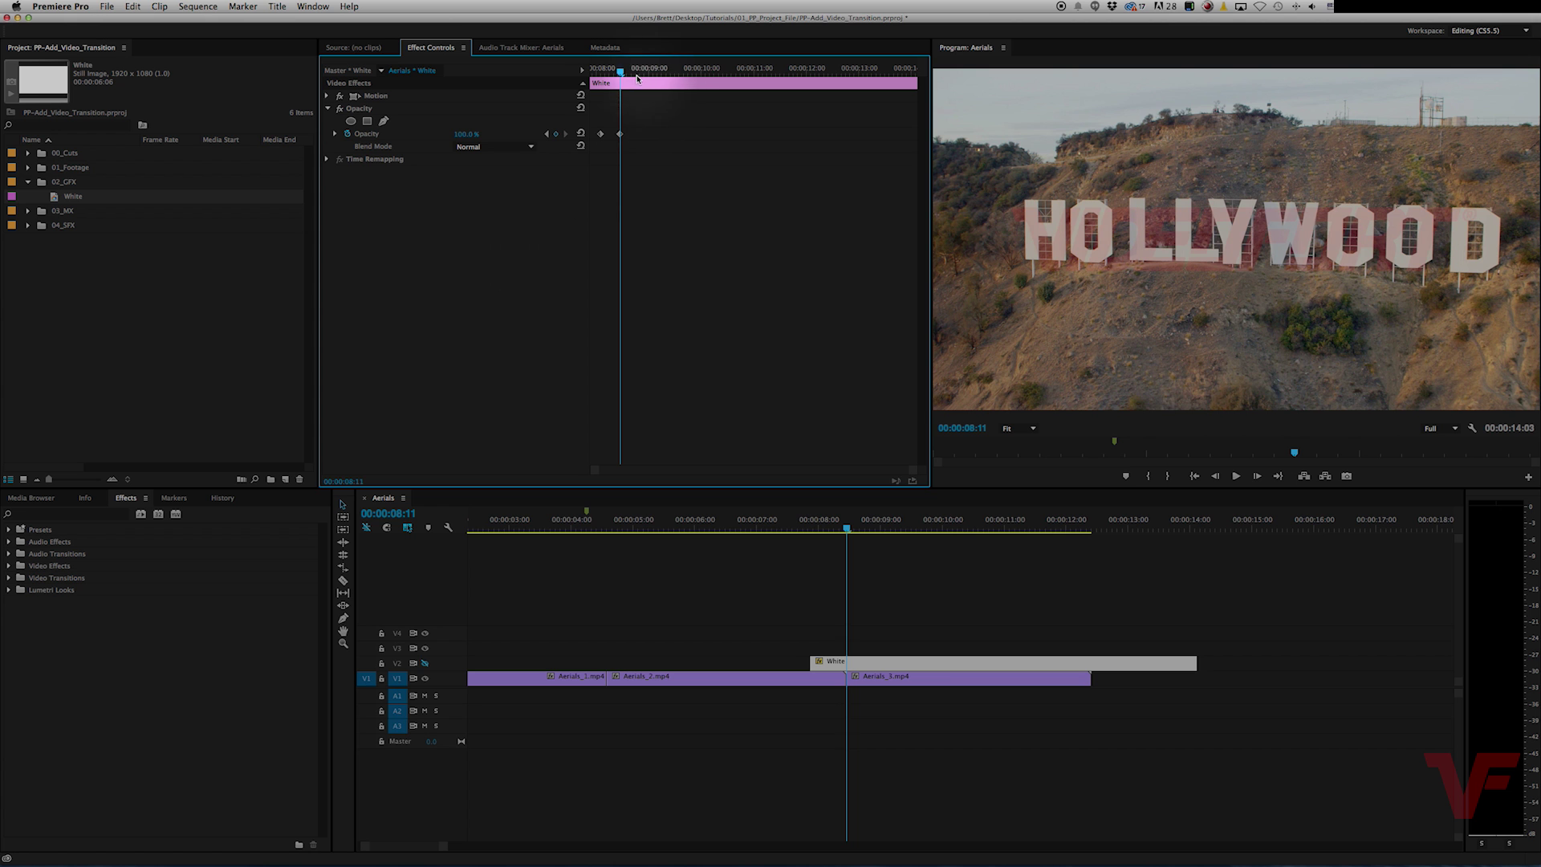
pyautogui.click(613, 73)
pyautogui.moveTo(613, 73)
pyautogui.mouseDown()
pyautogui.moveTo(600, 79)
pyautogui.moveTo(620, 73)
pyautogui.mouseUp()
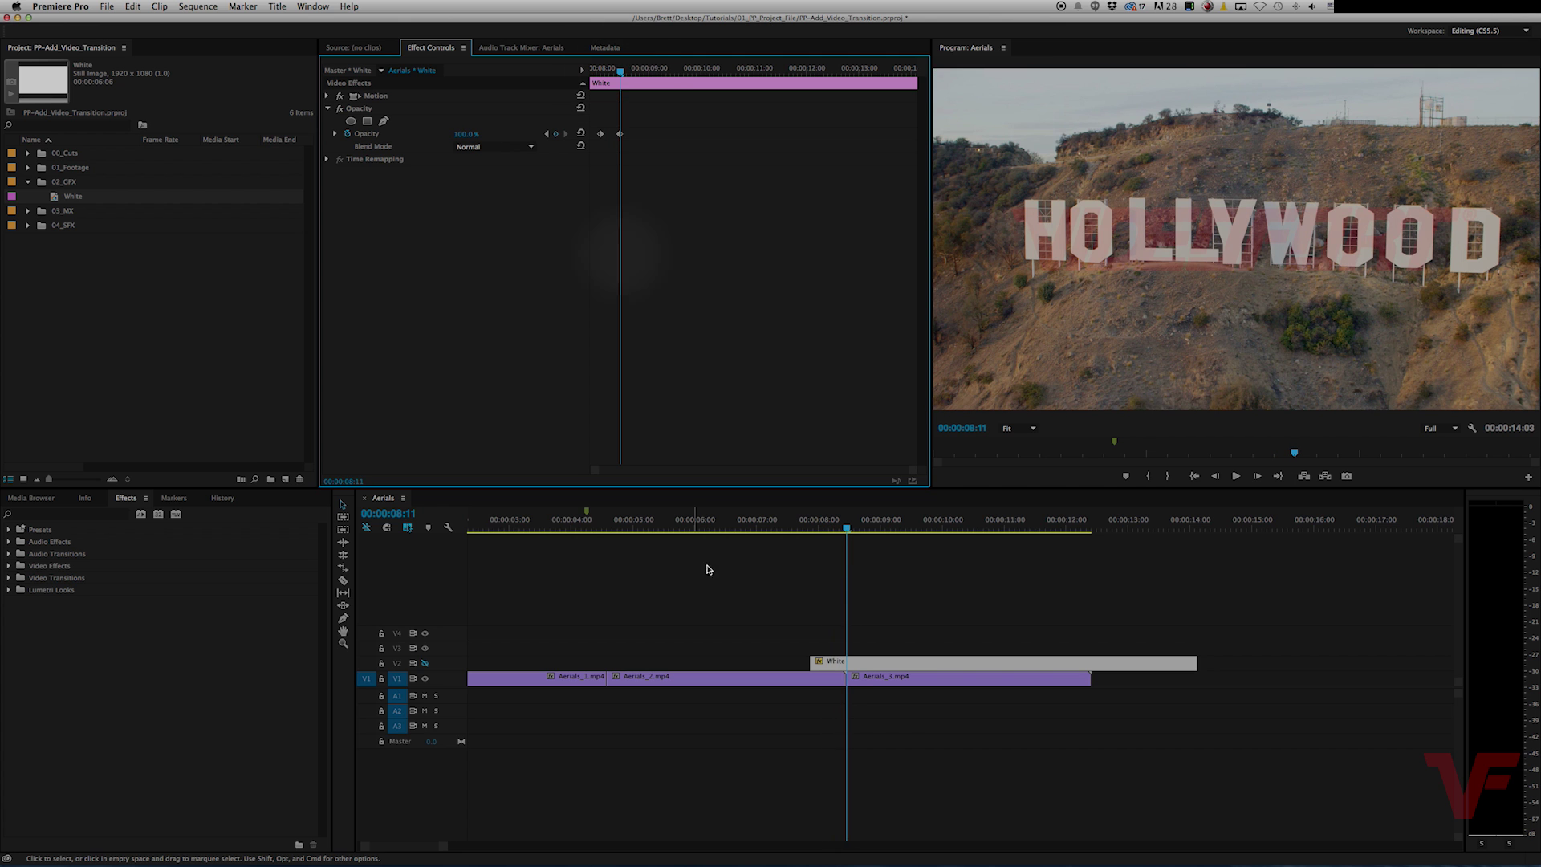
# - Make V2 visible again and play back the fade-up across the cut
pyautogui.click(425, 663)
pyautogui.click(802, 525)
pyautogui.press('space')
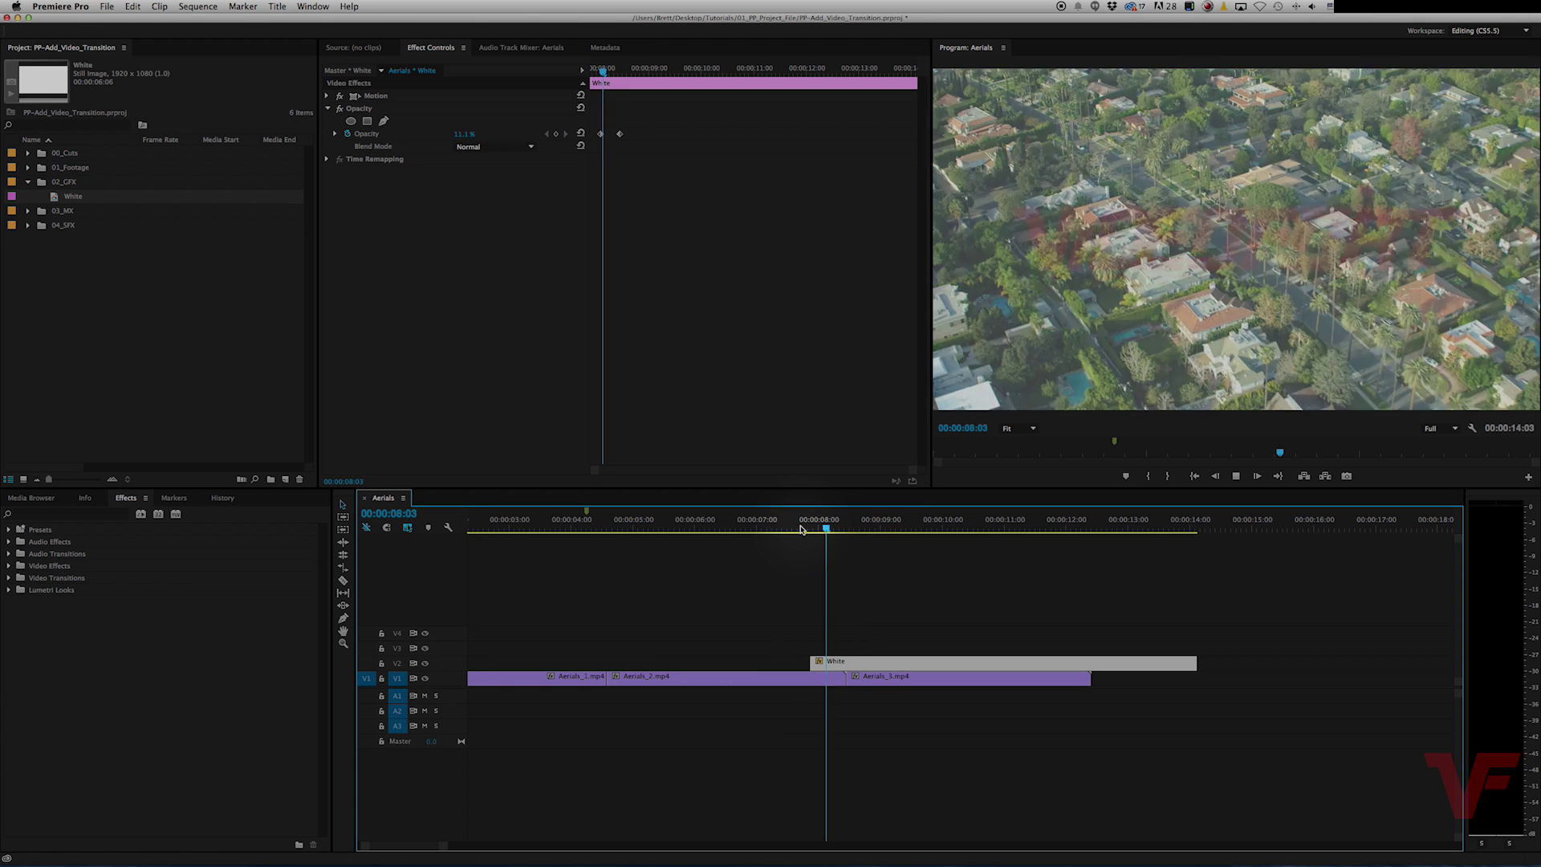
pyautogui.moveTo(887, 530); pyautogui.dragTo(847, 528)
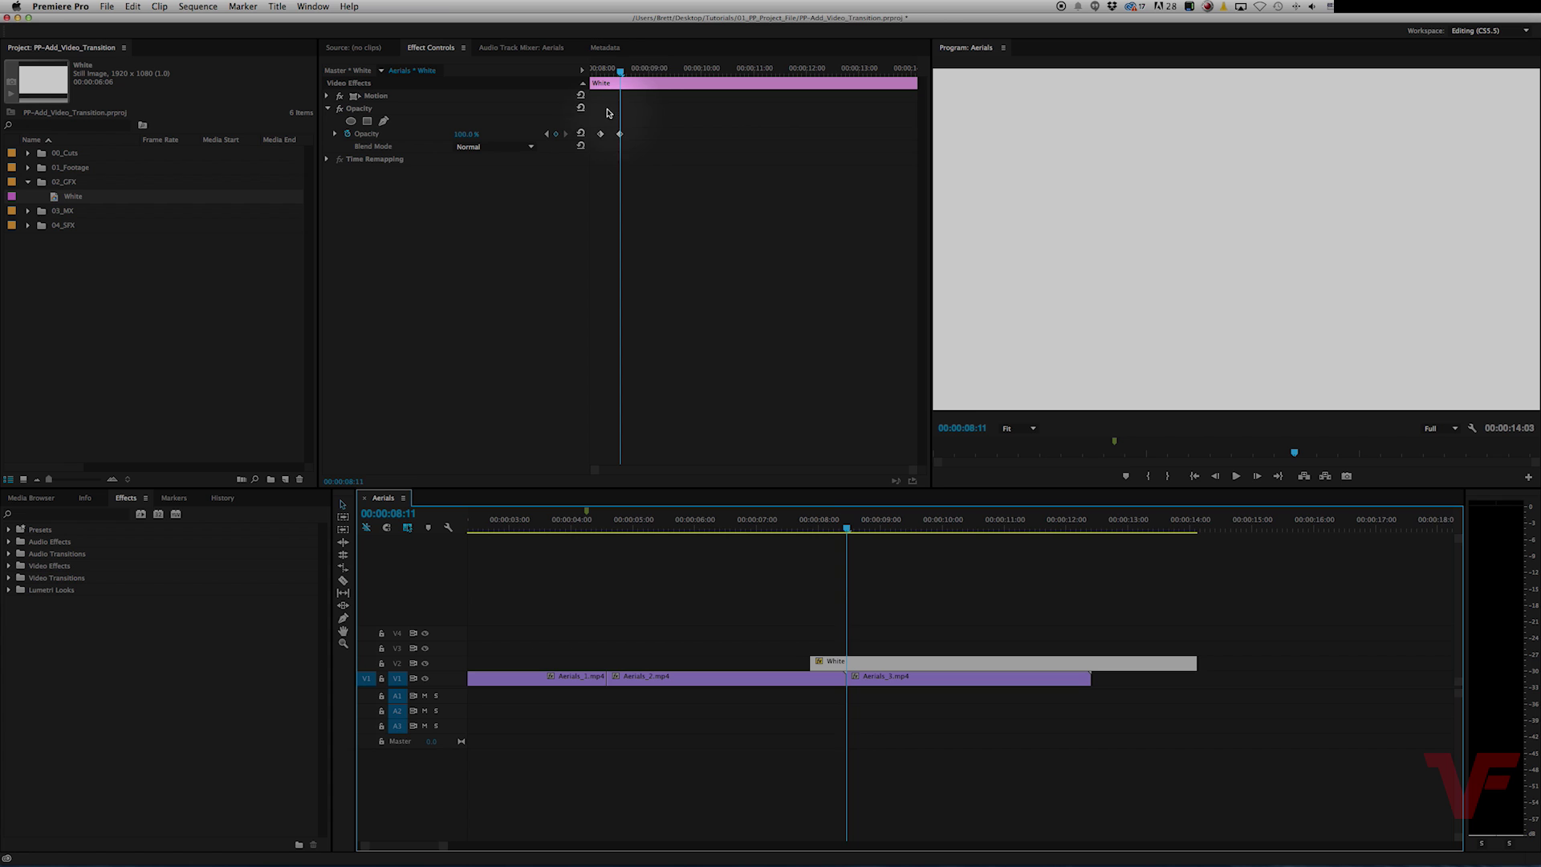
# - Add a 0% Opacity keyframe at 00:00:09:01 and preview the flash transition
pyautogui.moveTo(620, 72); pyautogui.dragTo(637, 73)
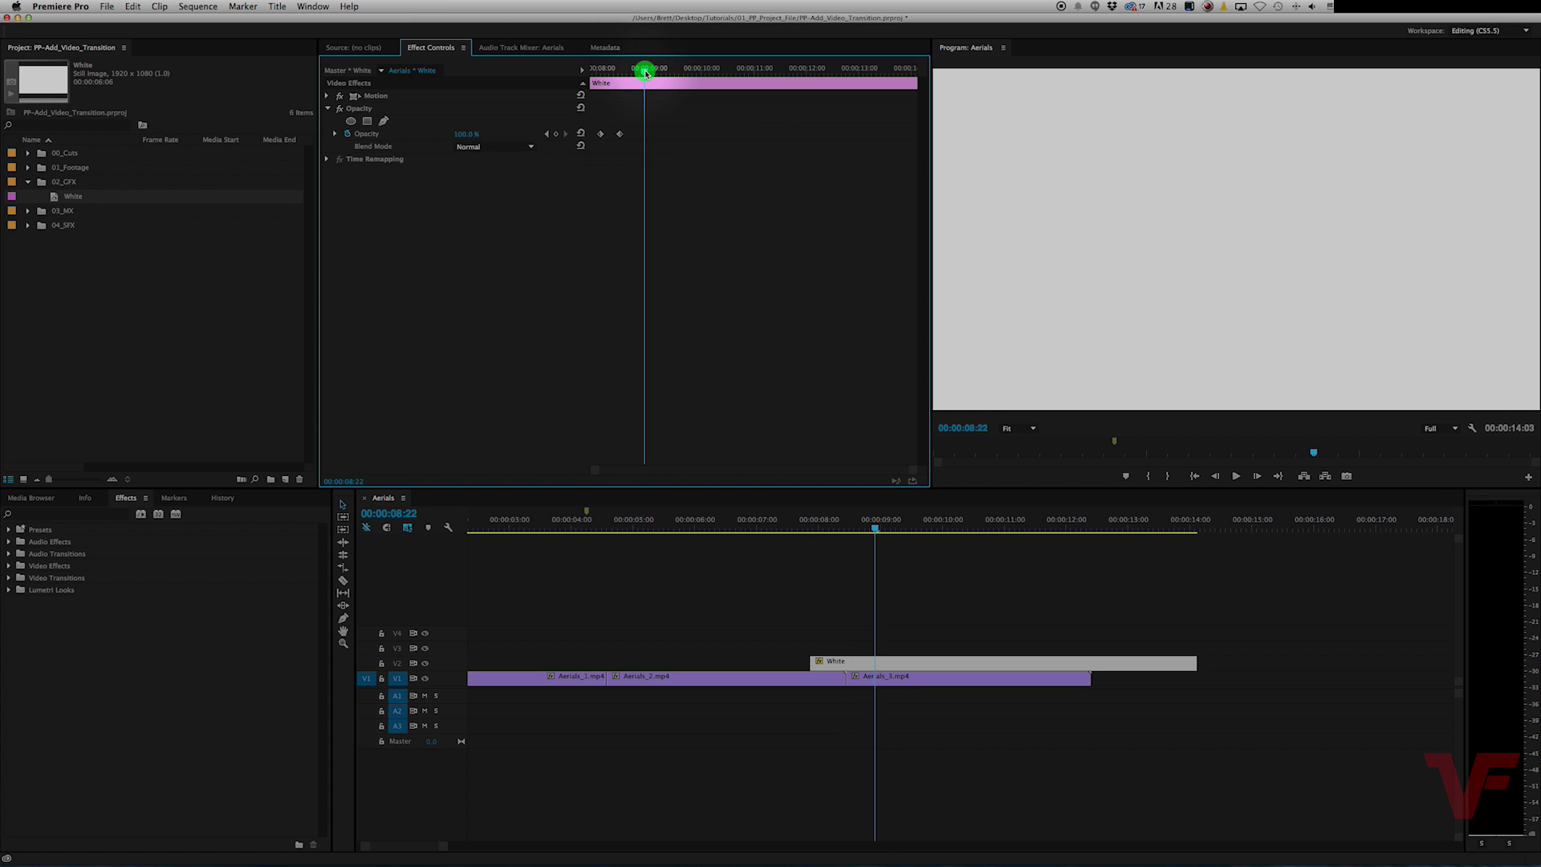
pyautogui.moveTo(646, 72); pyautogui.dragTo(651, 72)
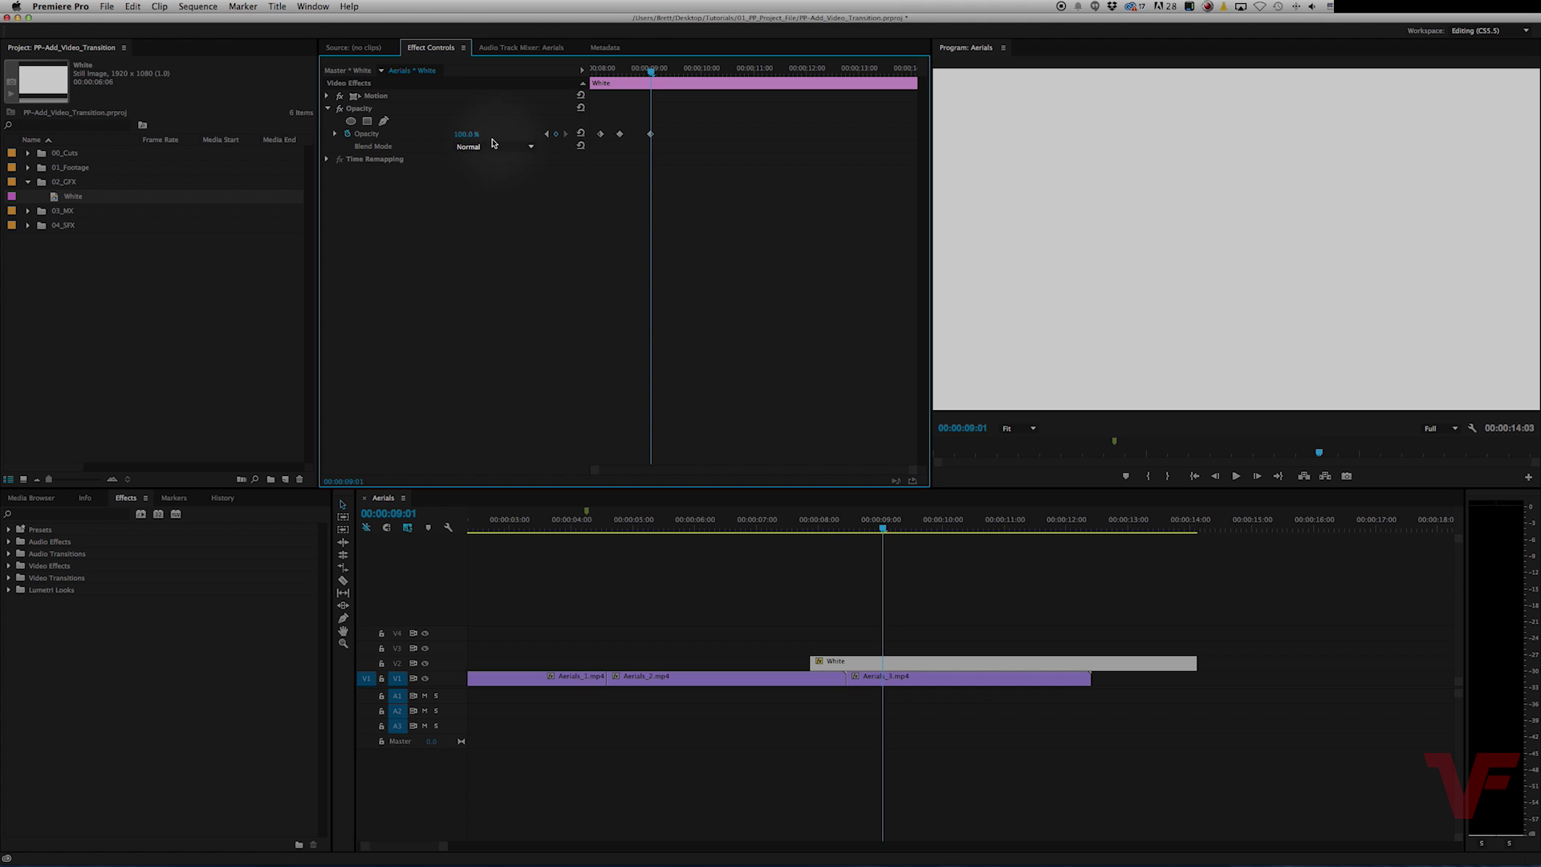
pyautogui.moveTo(463, 134); pyautogui.dragTo(417, 134)
pyautogui.click(764, 520)
pyautogui.press('space')
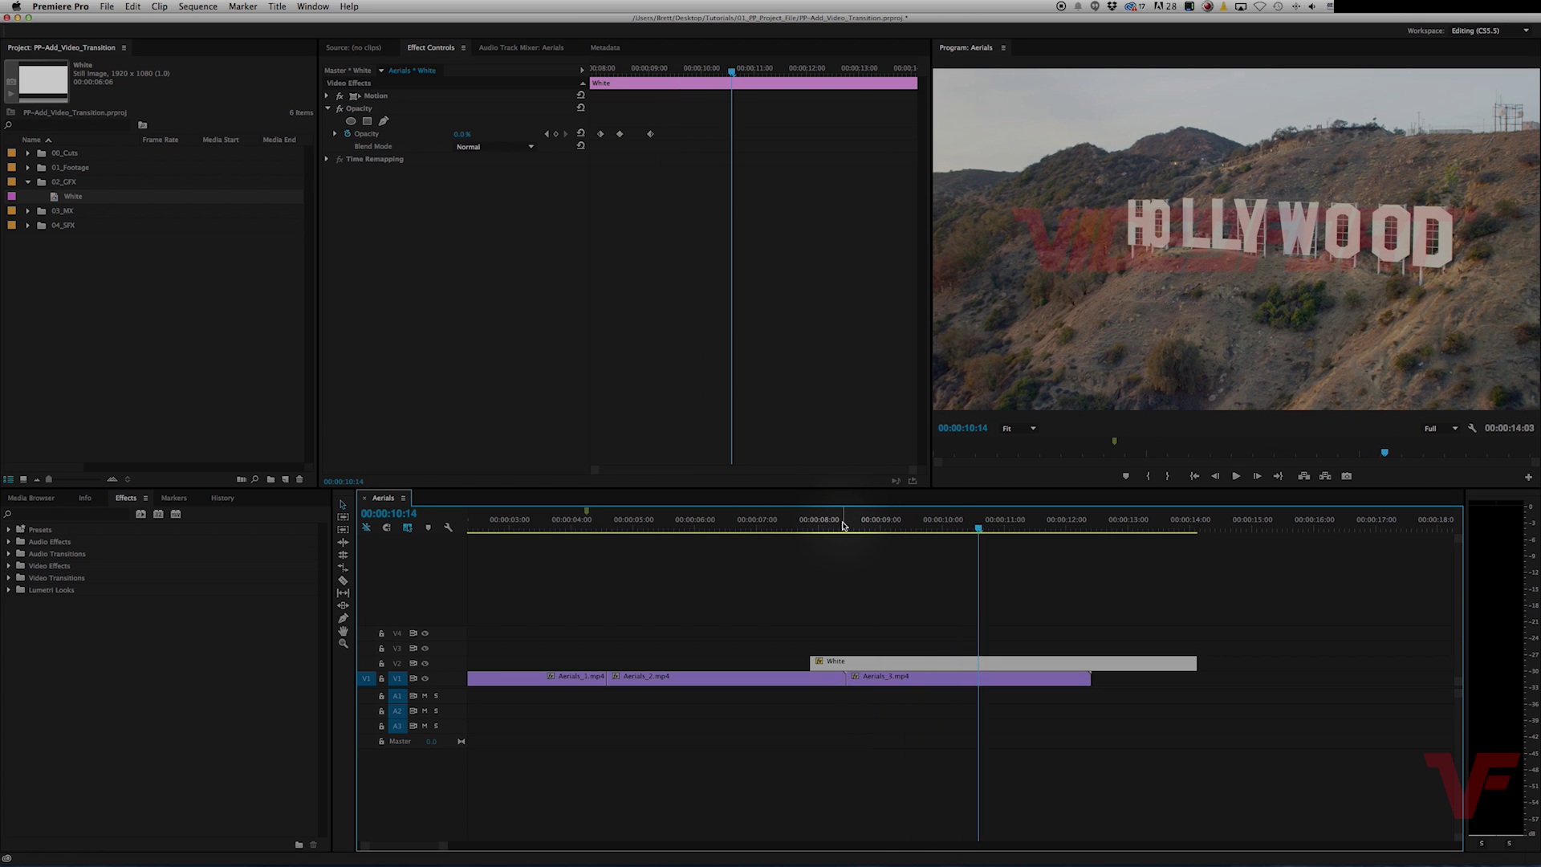
# - Switch the White matte's blend mode from Normal to Overlay
pyautogui.click(530, 150)
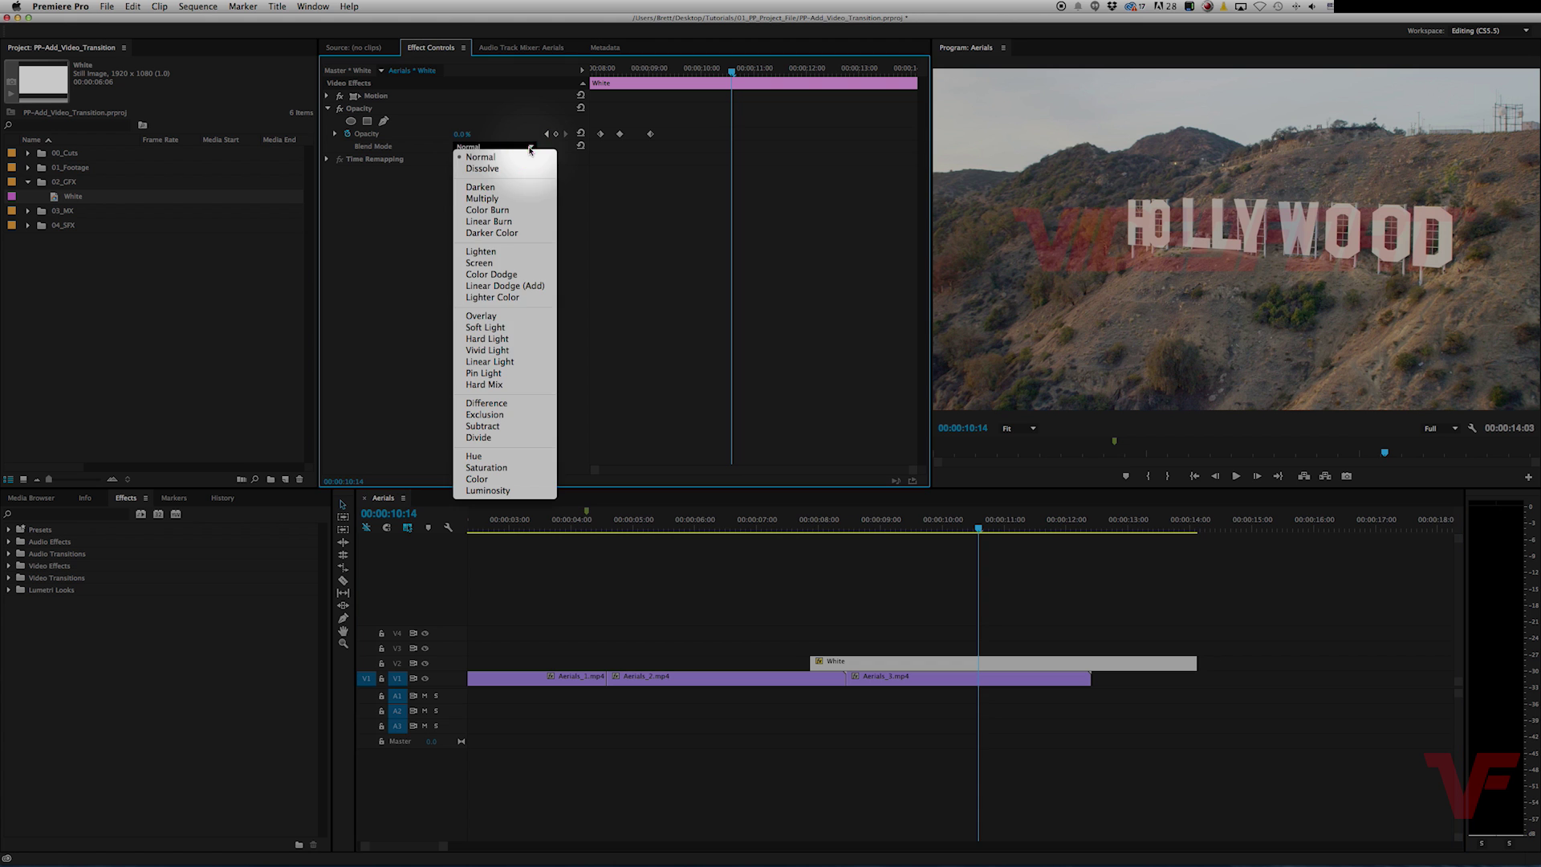
pyautogui.click(484, 311)
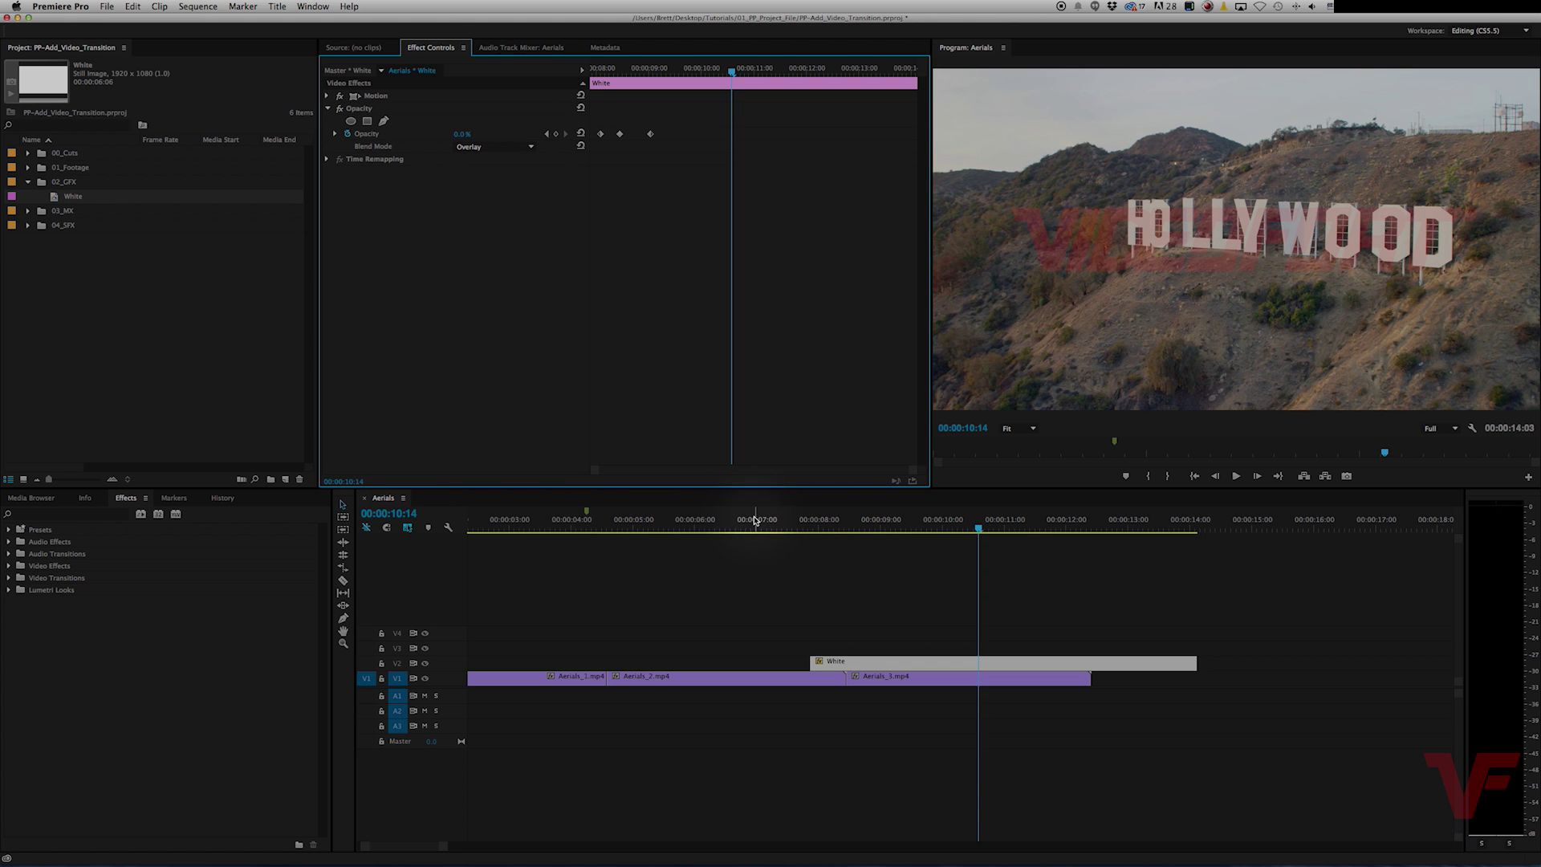
pyautogui.moveTo(755, 520)
pyautogui.mouseDown()
pyautogui.moveTo(918, 526)
pyautogui.moveTo(746, 526)
pyautogui.mouseUp()
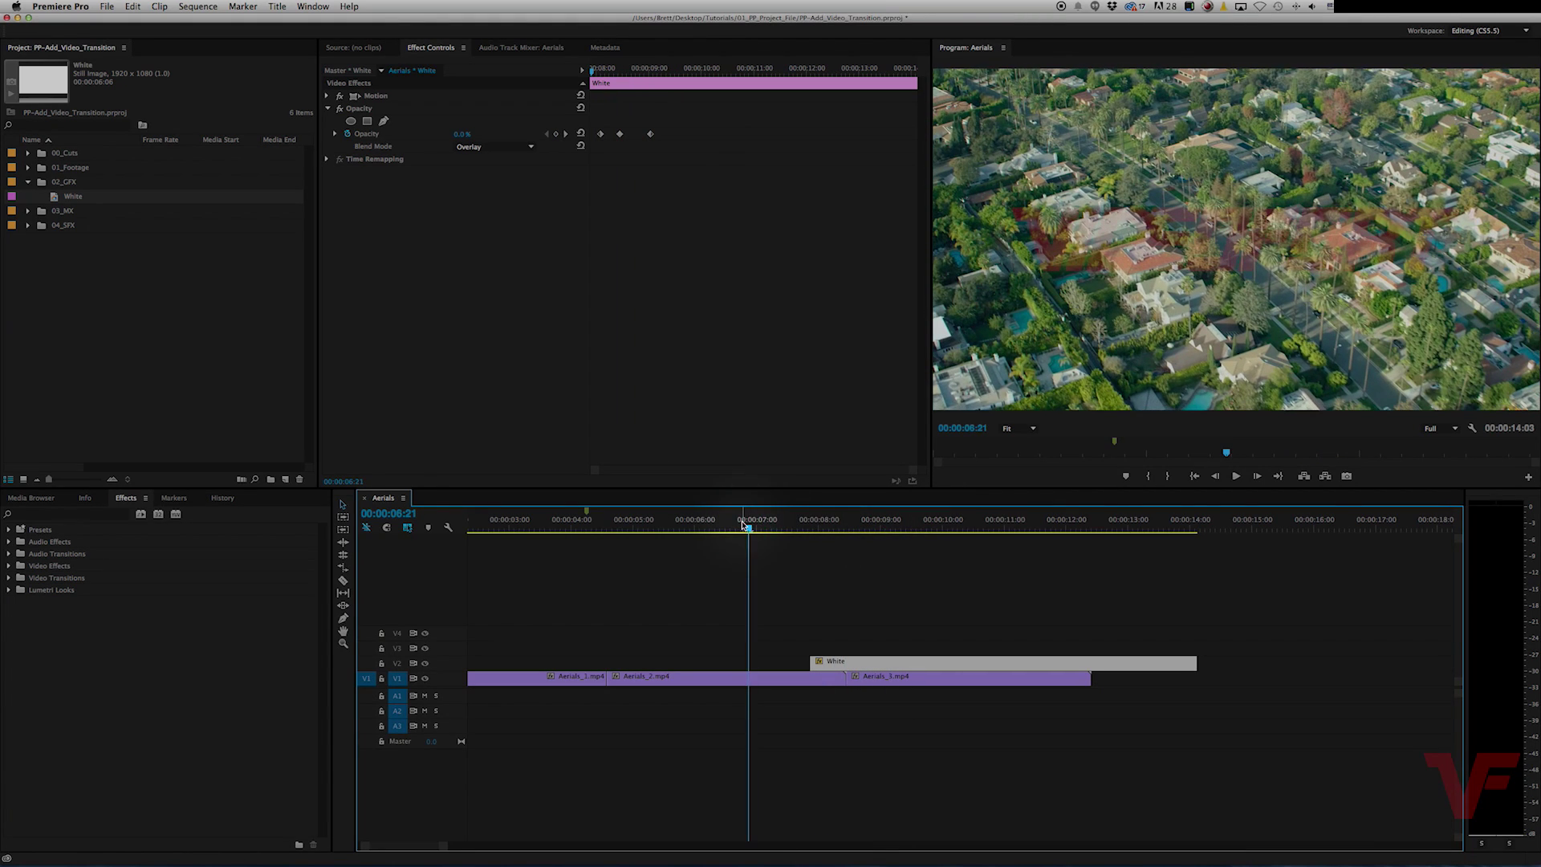
# - Drag the last Opacity keyframe later to lengthen the fade-out, previewing before and after
pyautogui.press('space')
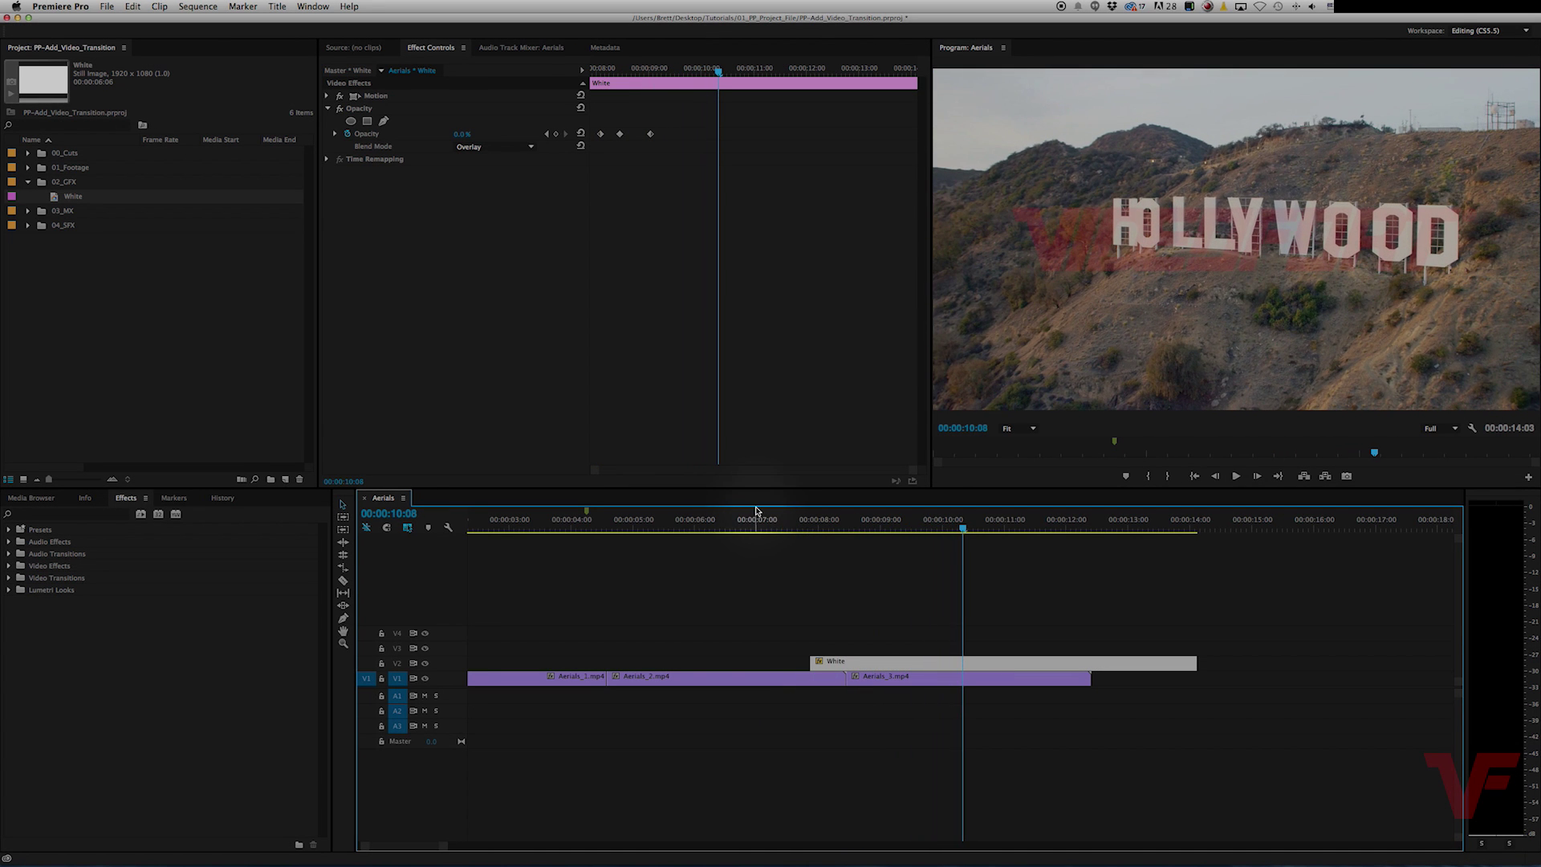
pyautogui.press('space')
pyautogui.click(651, 135)
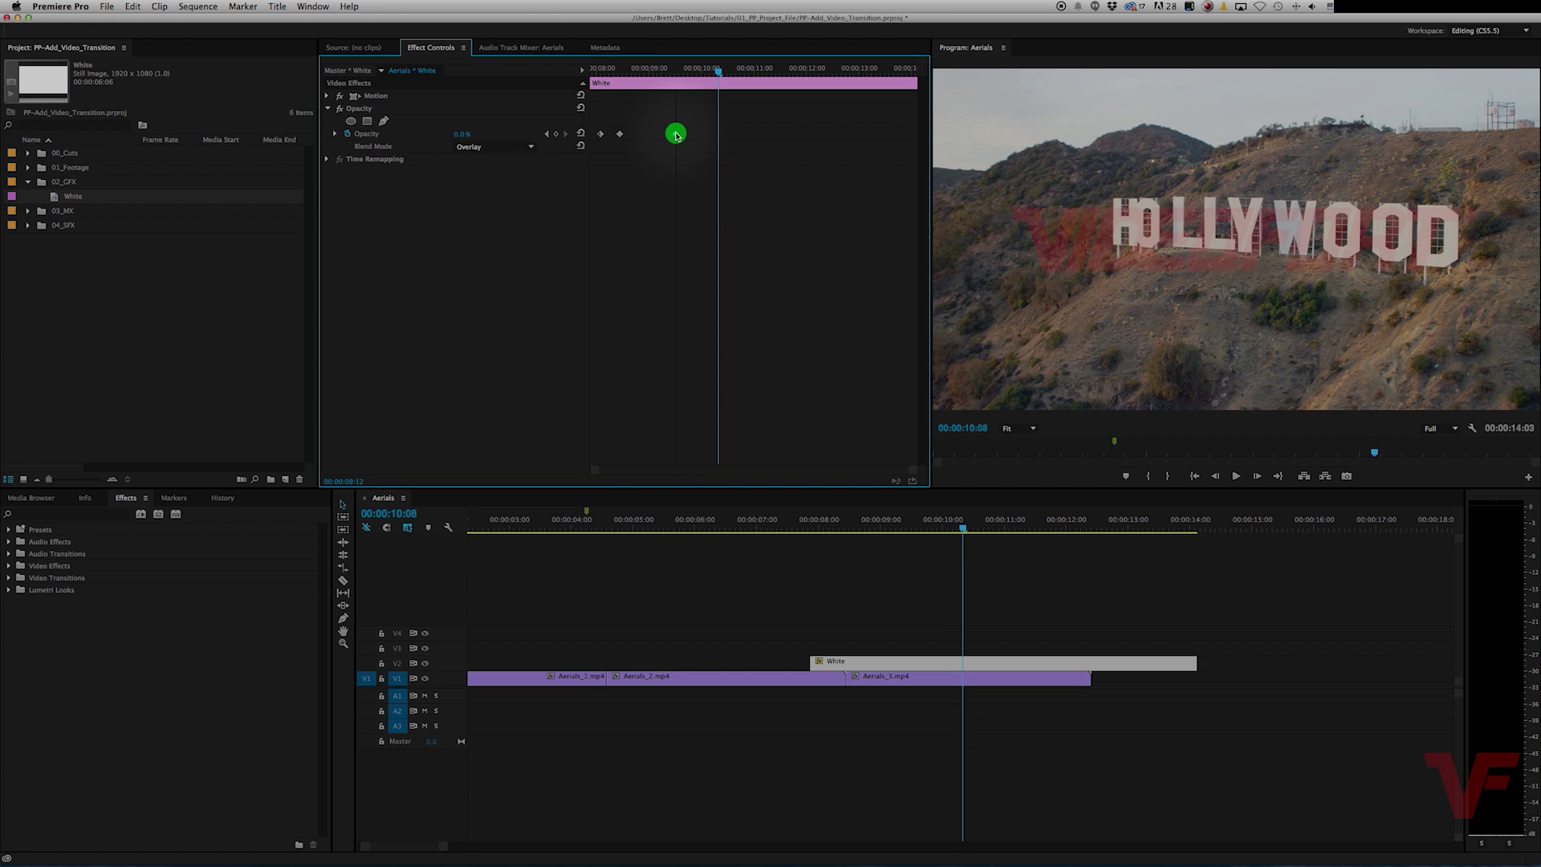
pyautogui.moveTo(680, 136); pyautogui.dragTo(680, 134)
pyautogui.click(781, 523)
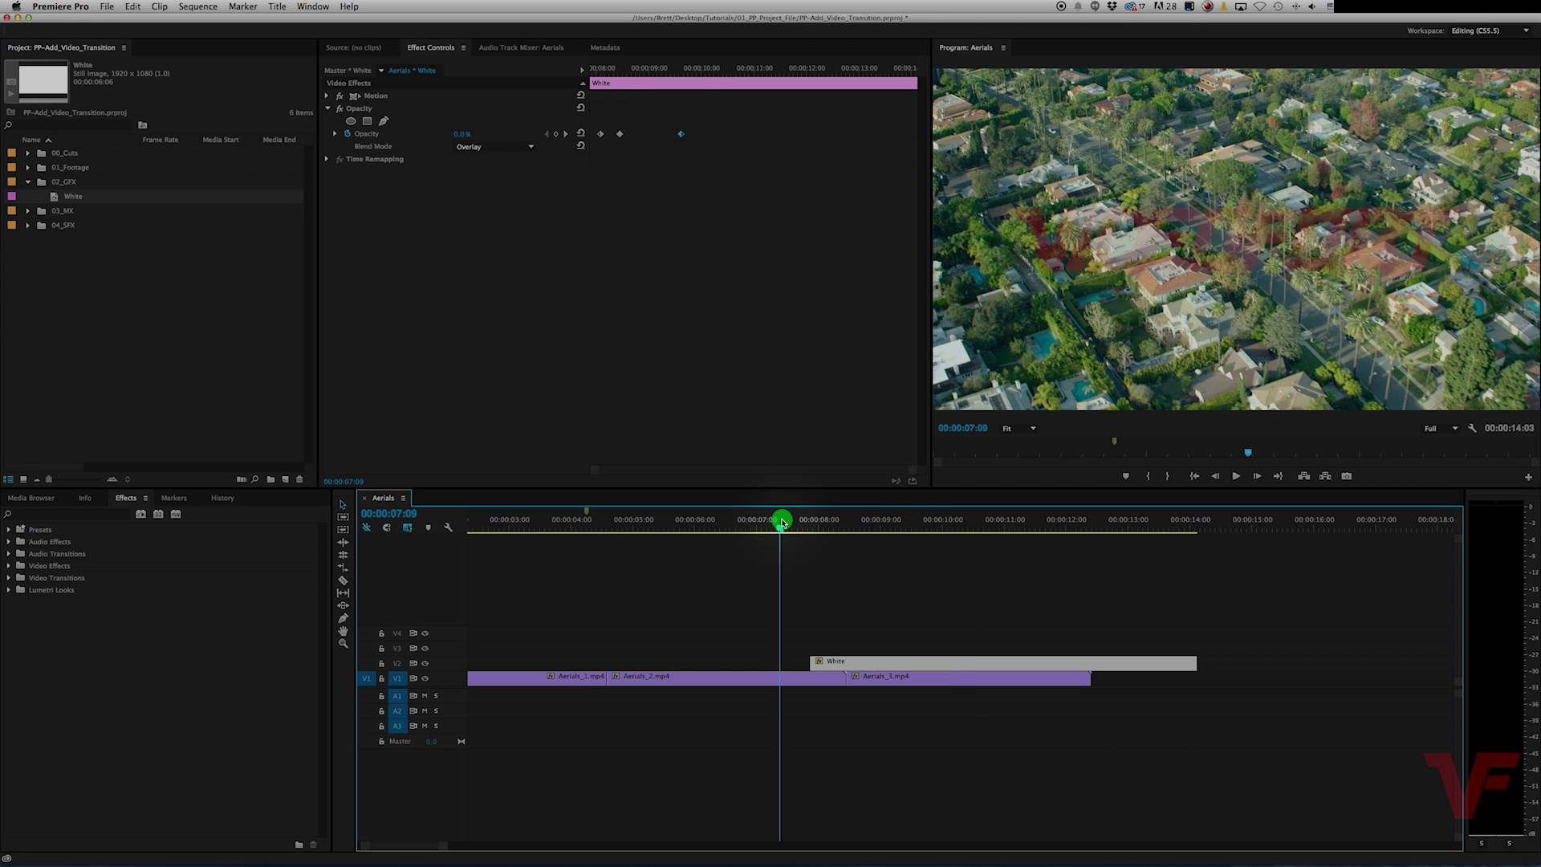
pyautogui.press('space')
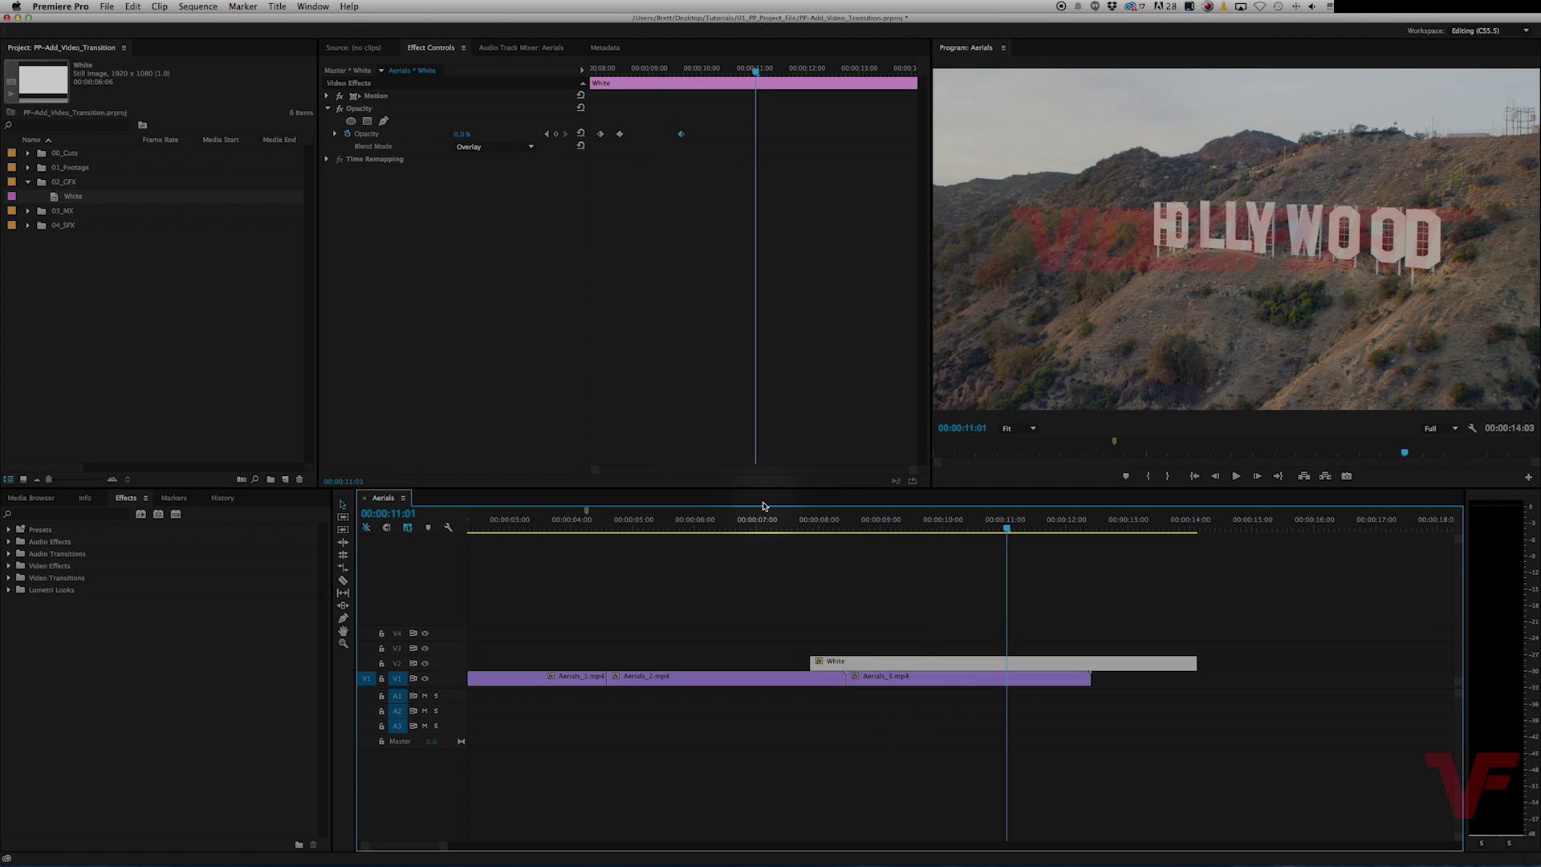
pyautogui.press('-')
pyautogui.press('-')
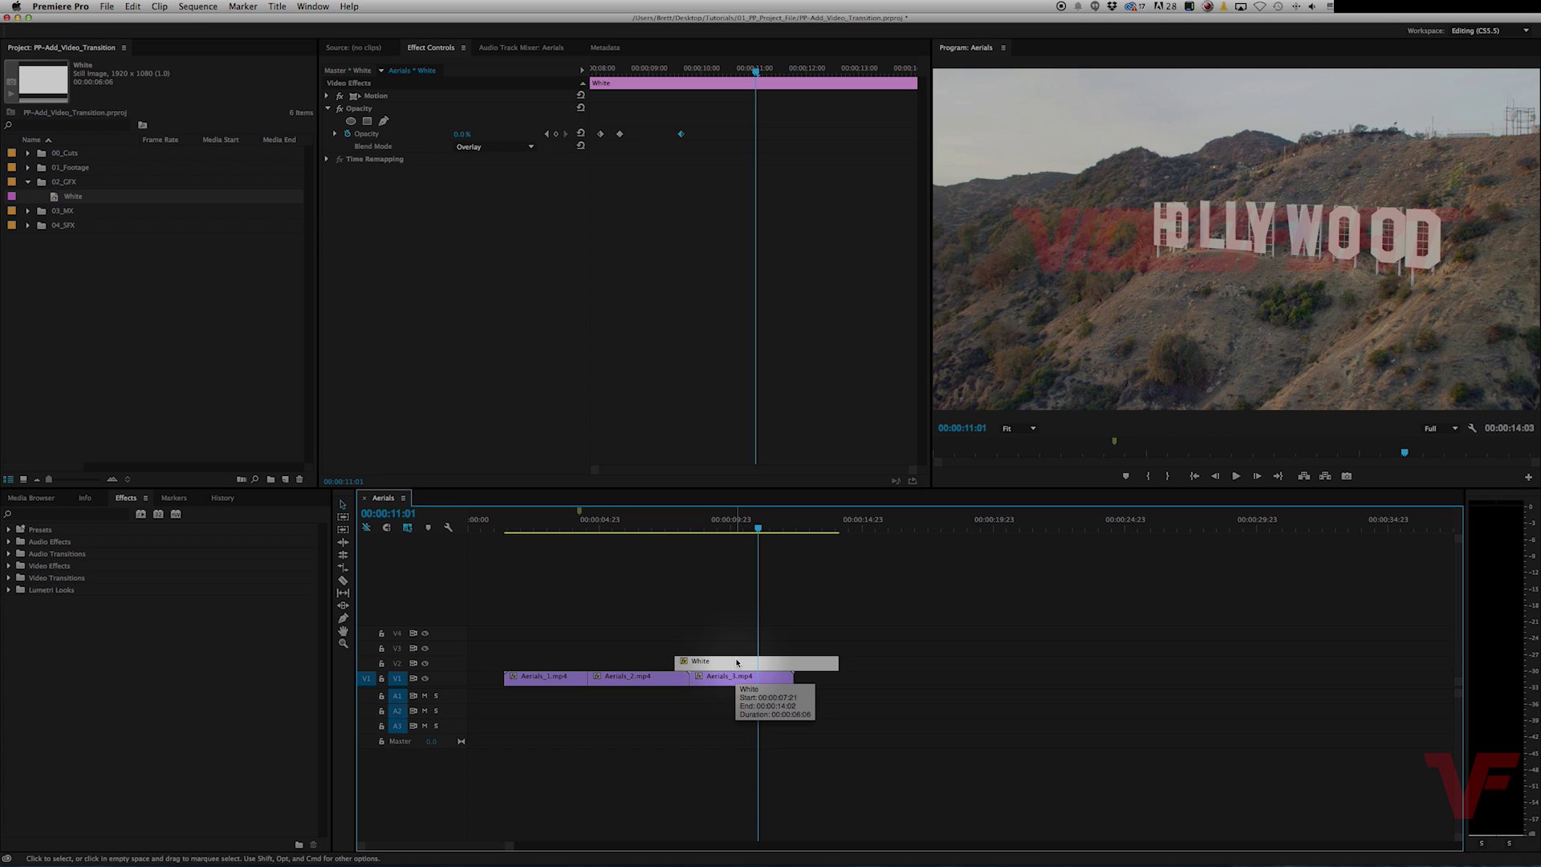
# - Delete the White matte from V2 and from the 02_GFX bin in the Project panel
pyautogui.press('Delete')
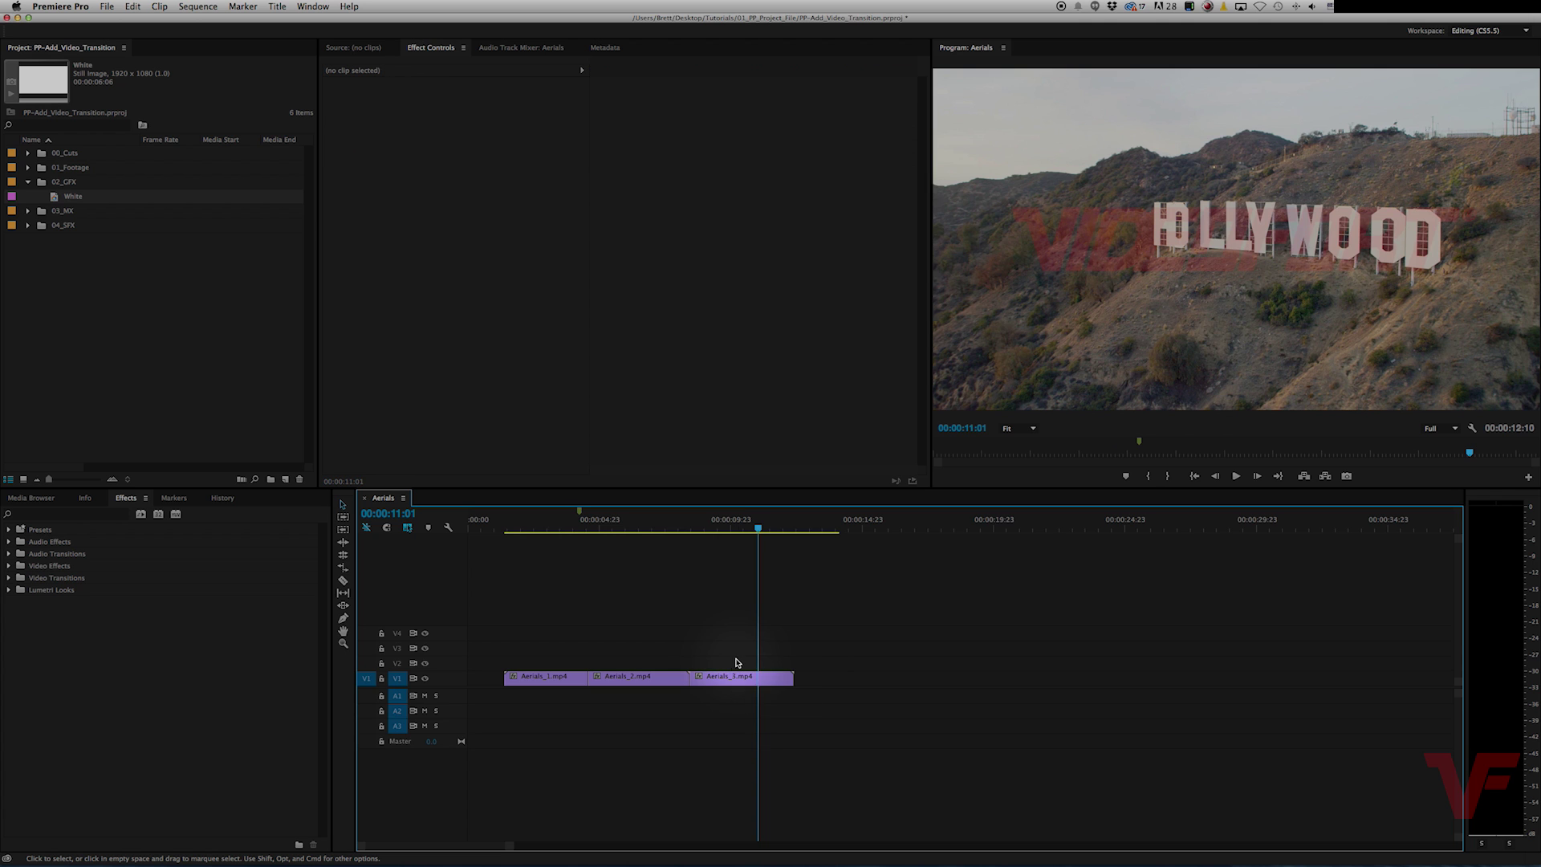
pyautogui.click(72, 196)
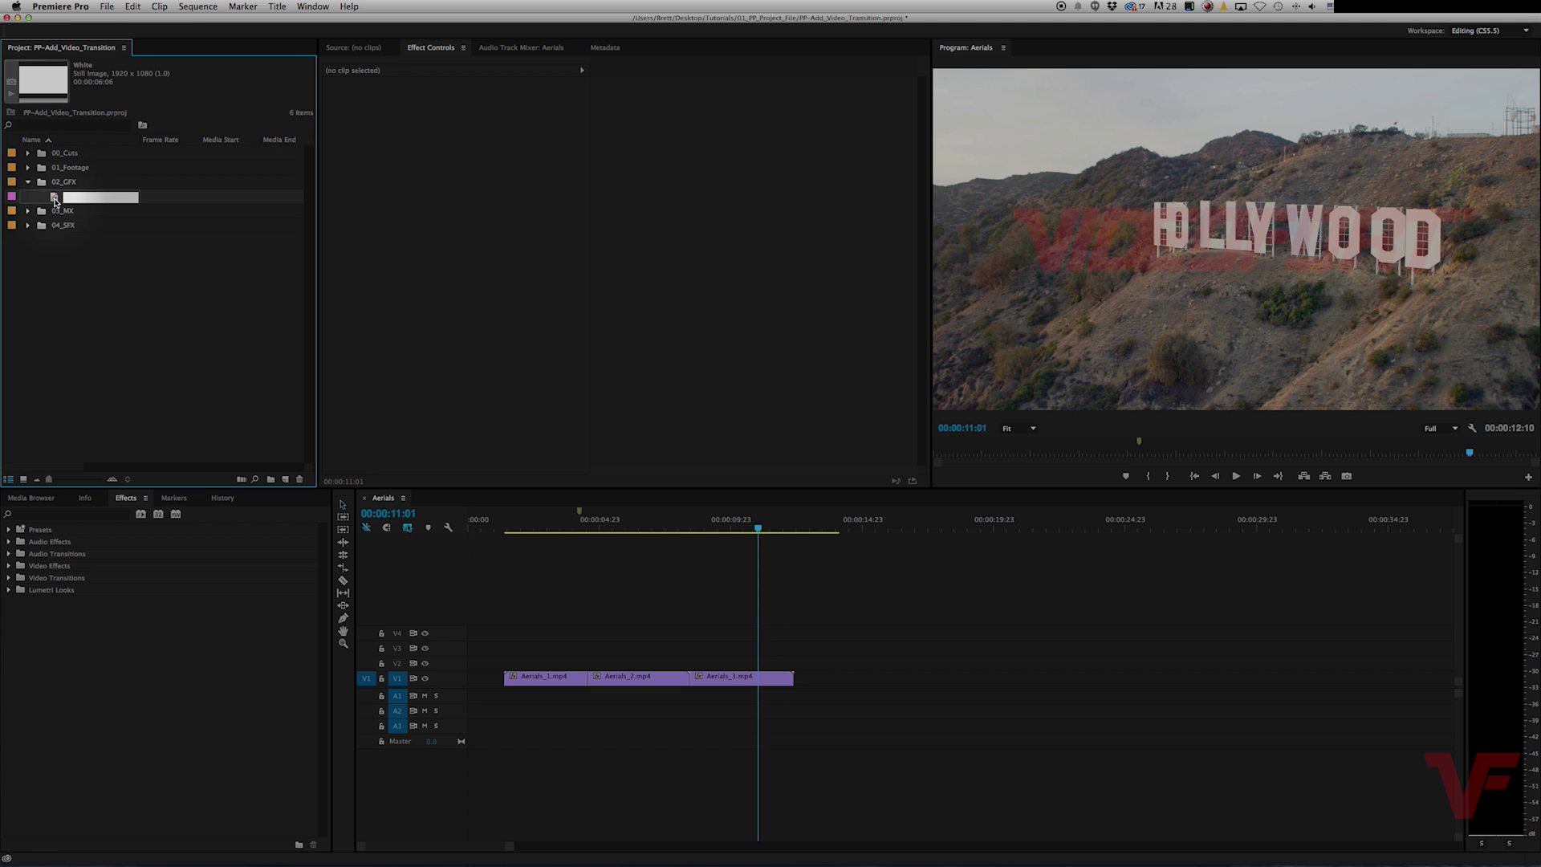
pyautogui.press('Delete')
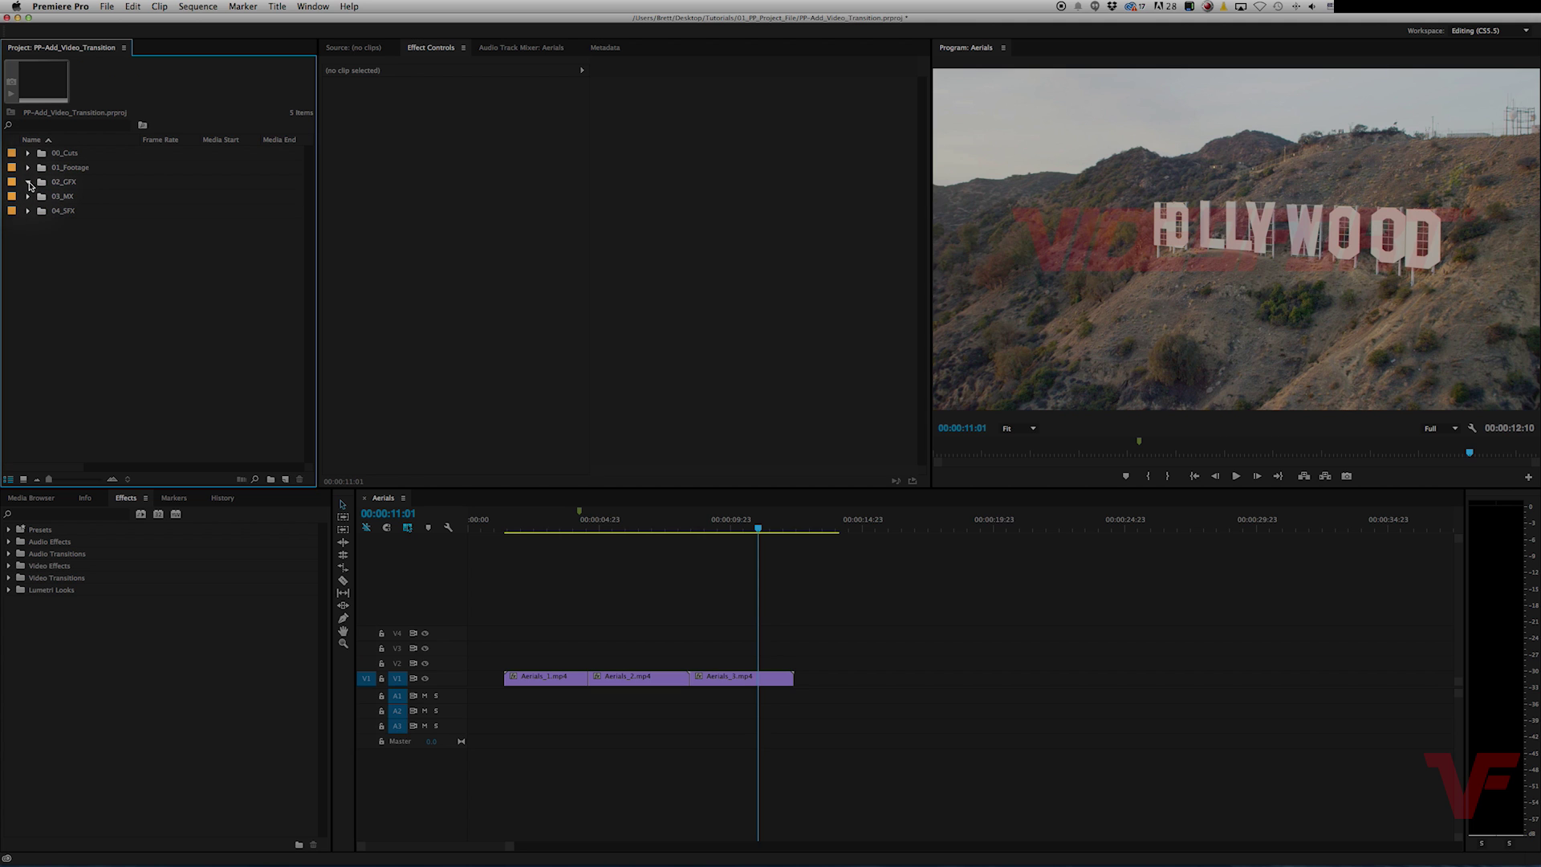
# - Create a 1920x1080 pure white colour matte named White
pyautogui.click(110, 8)
pyautogui.moveTo(129, 22)
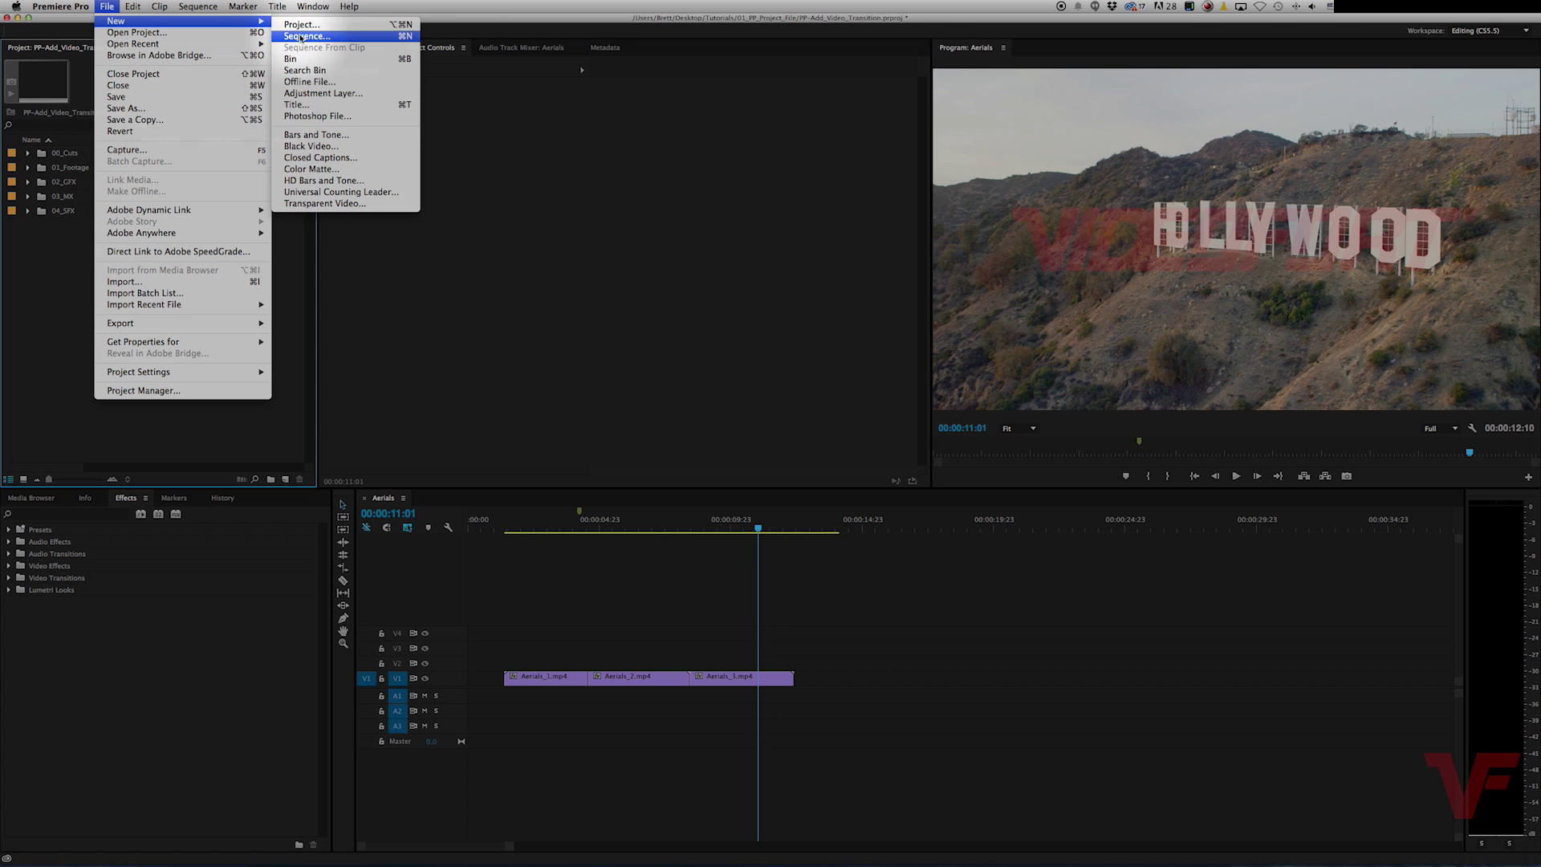
pyautogui.click(322, 170)
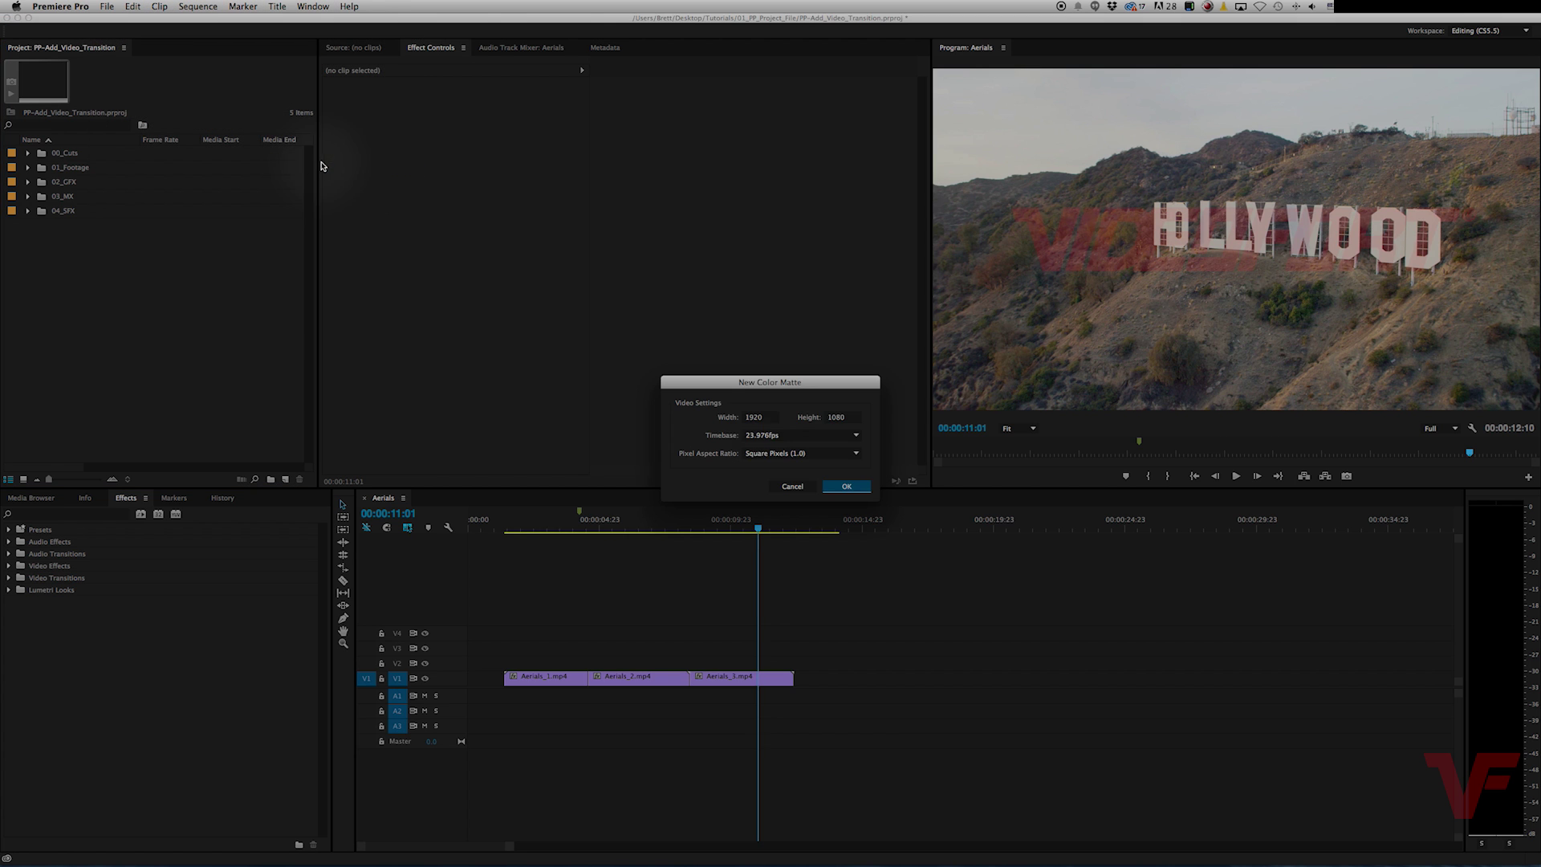
pyautogui.click(851, 488)
pyautogui.click(619, 350)
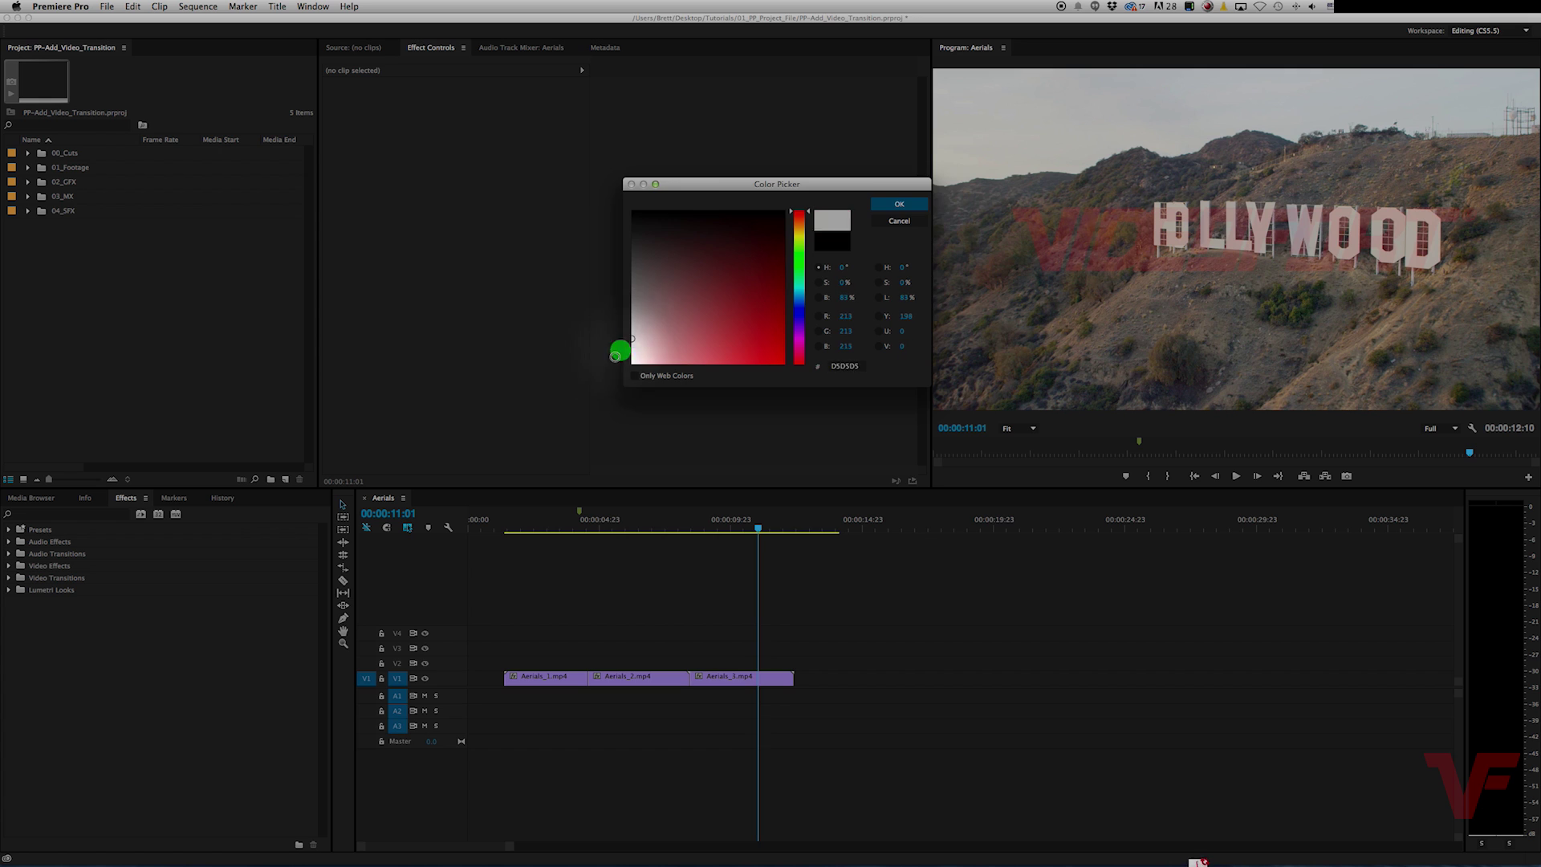
pyautogui.click(905, 203)
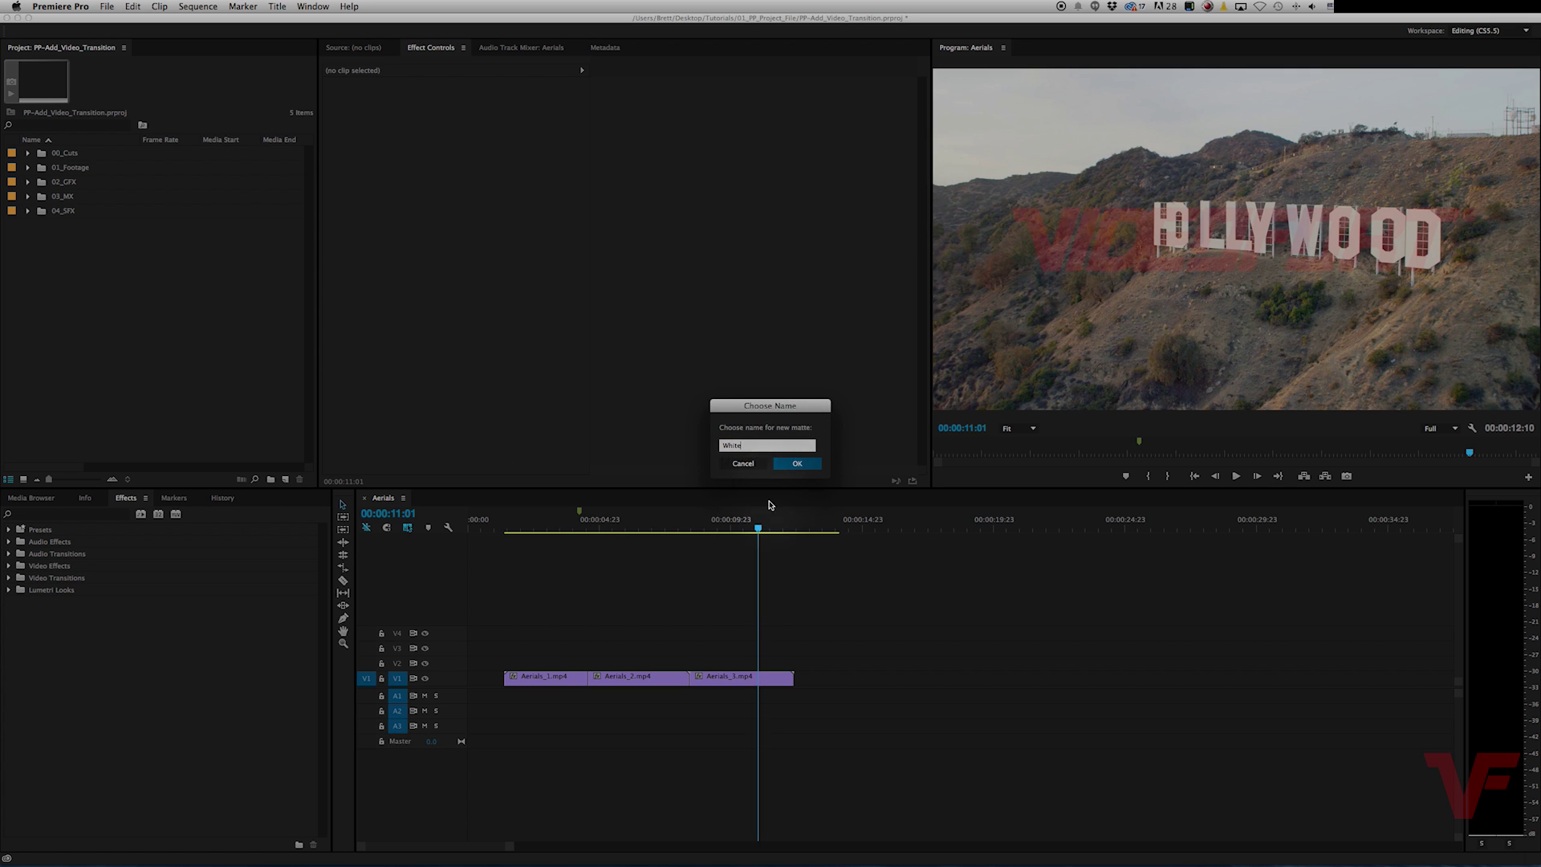
pyautogui.click(786, 465)
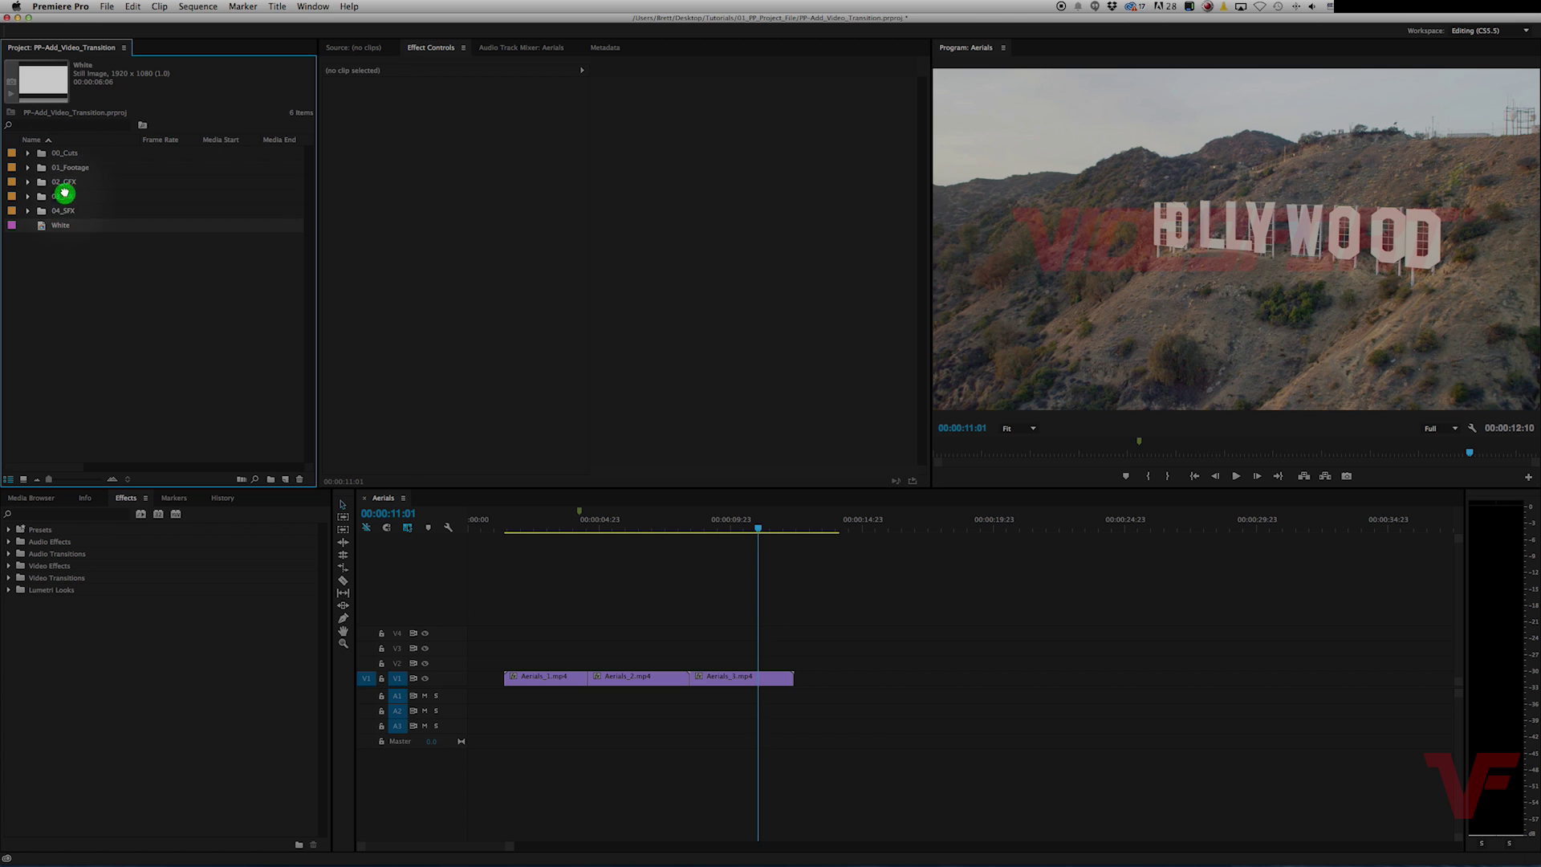
# - Move White into the 02_GFX bin and select its clip on V2 over the cut
pyautogui.moveTo(64, 193); pyautogui.dragTo(677, 670)
pyautogui.click(28, 183)
pyautogui.press('=')
pyautogui.press('=')
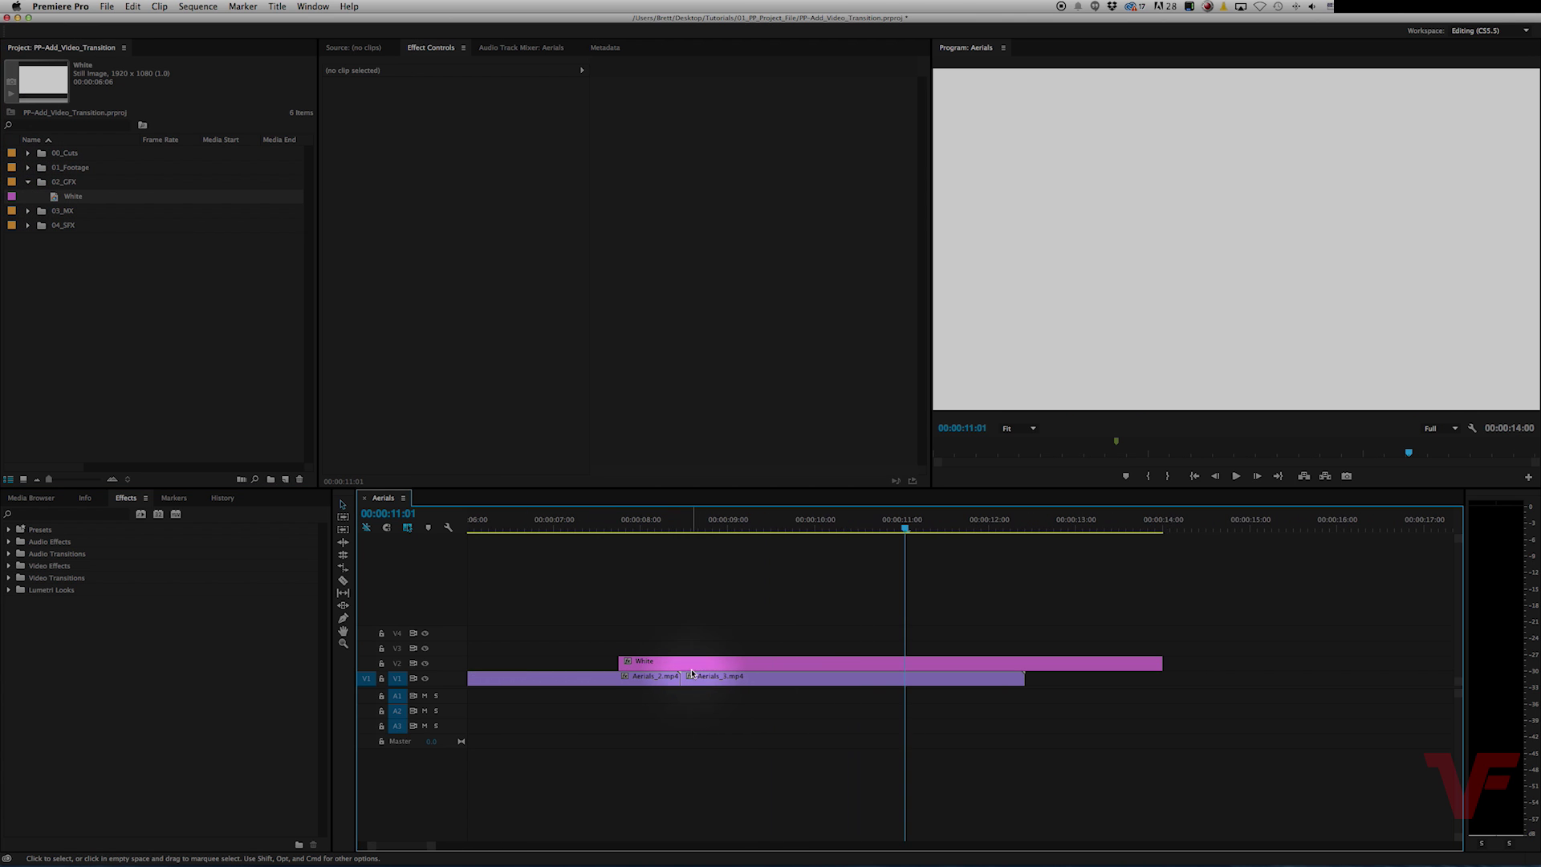
pyautogui.click(681, 662)
# - Keyframe the White matte's opacity from 0% at 00:00:07:18 up to full and back to 0%
pyautogui.moveTo(689, 520); pyautogui.dragTo(681, 522)
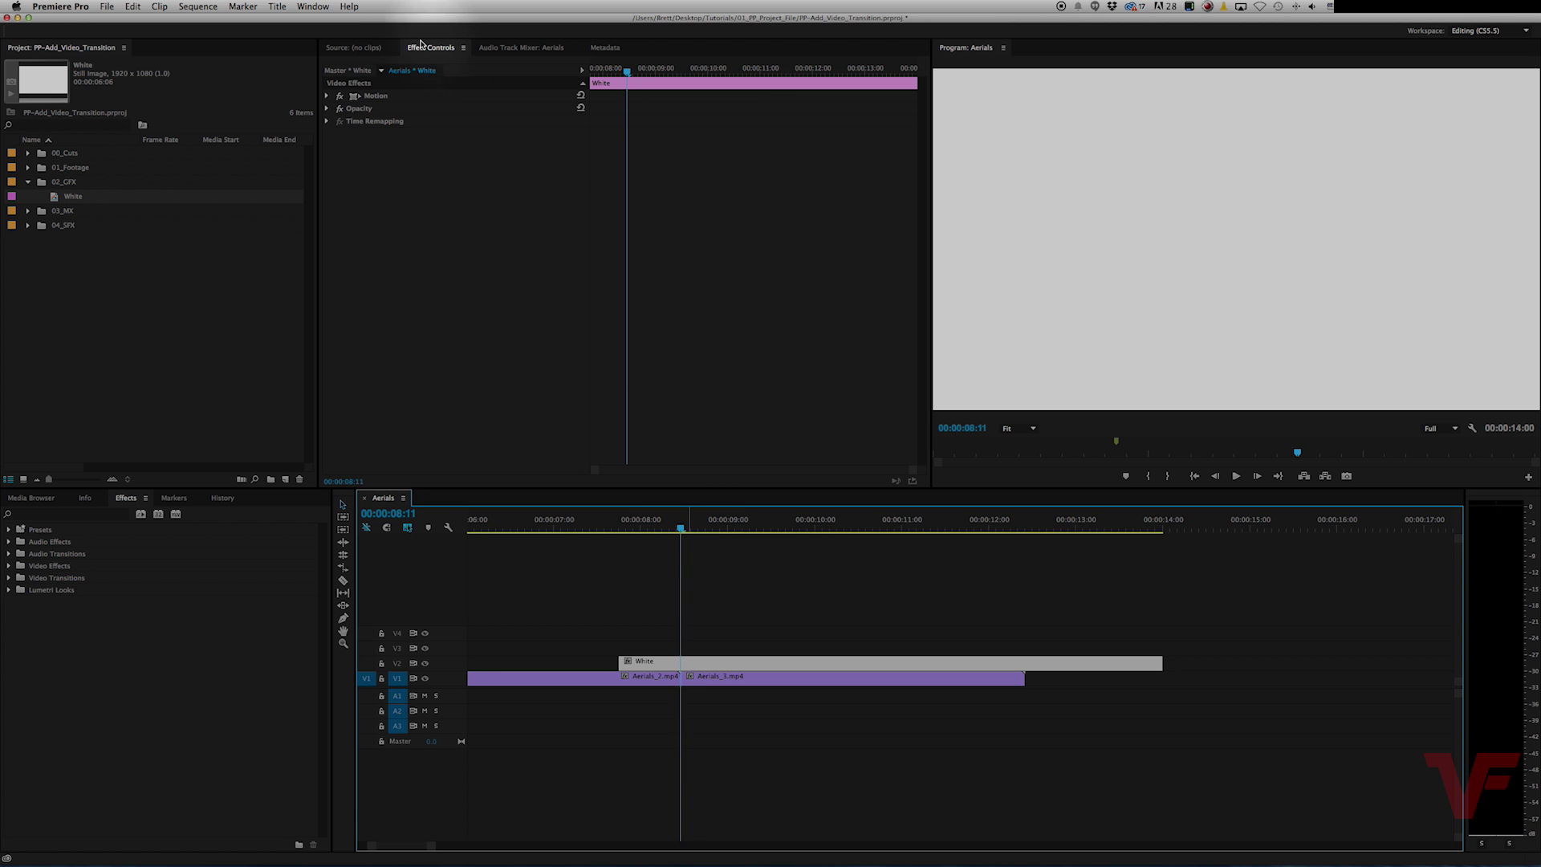
pyautogui.click(327, 108)
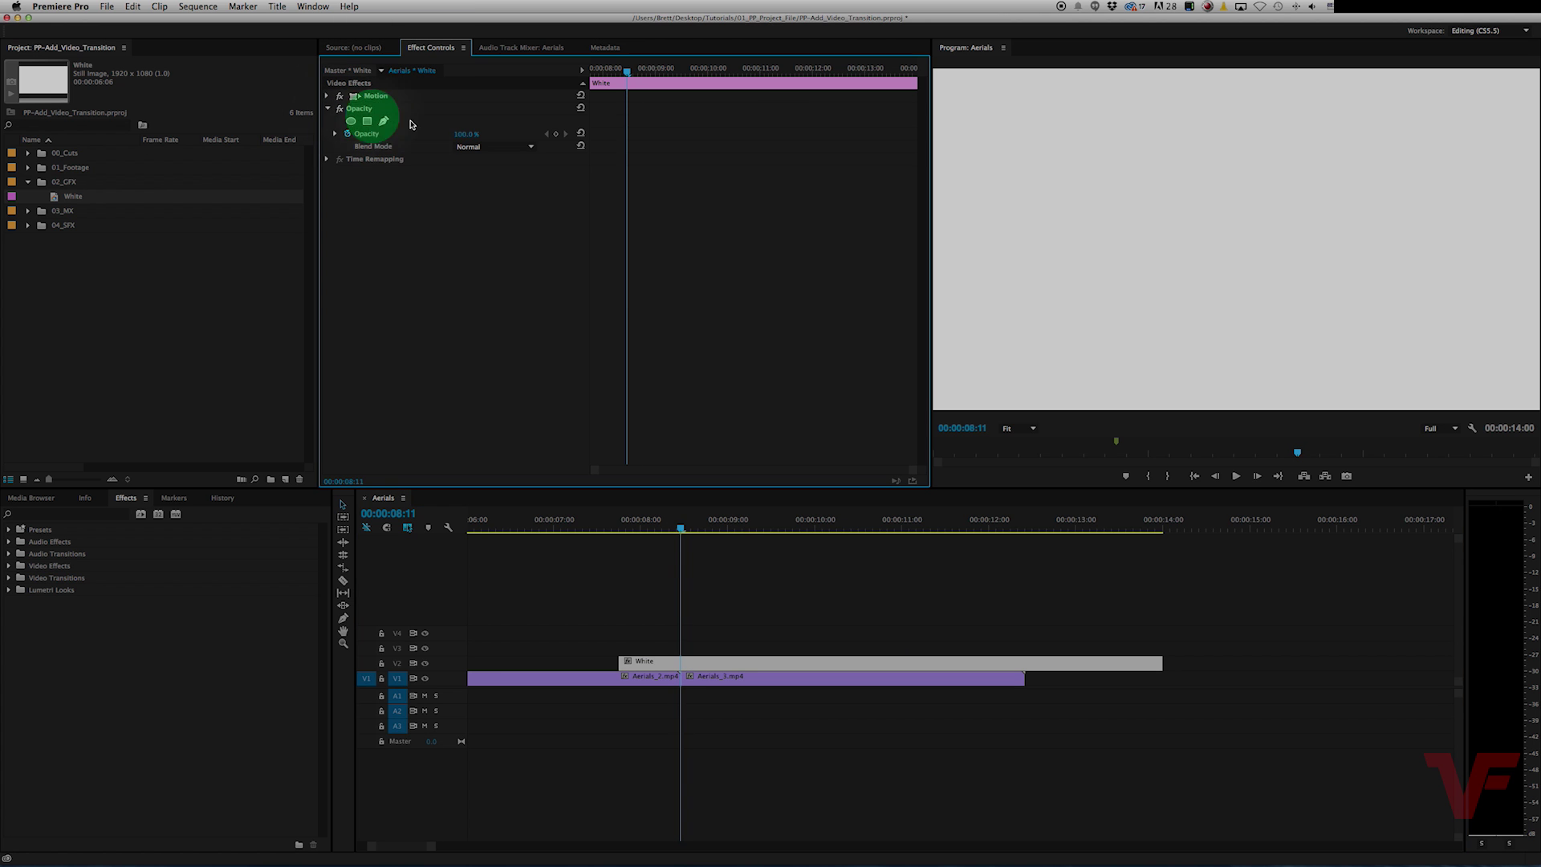
pyautogui.moveTo(673, 528); pyautogui.dragTo(622, 532)
pyautogui.click(555, 134)
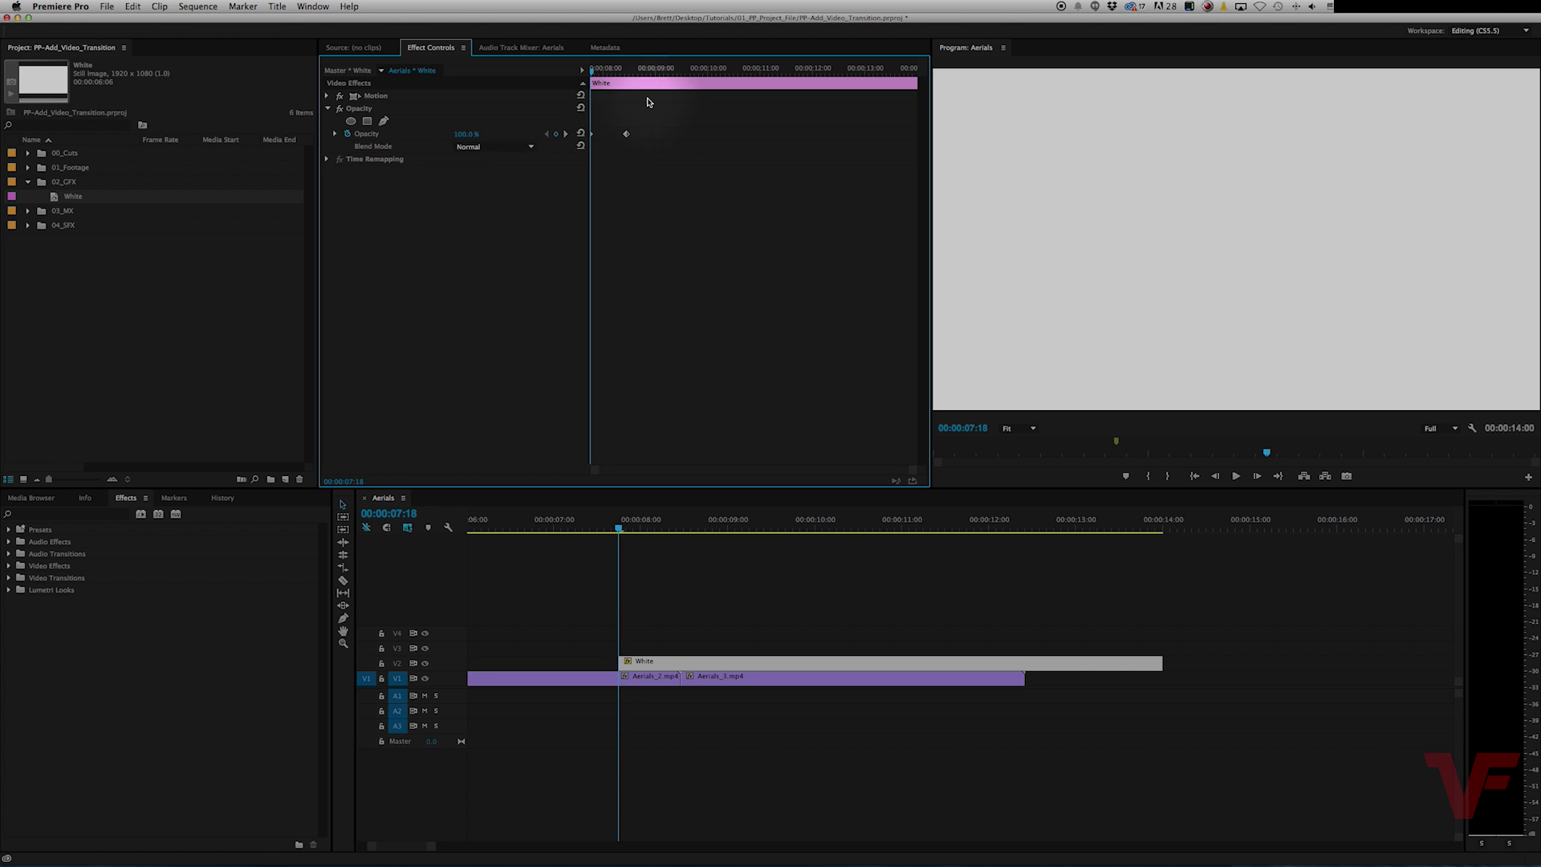
pyautogui.moveTo(466, 134); pyautogui.dragTo(460, 152)
pyautogui.moveTo(619, 529); pyautogui.dragTo(738, 532)
pyautogui.click(555, 134)
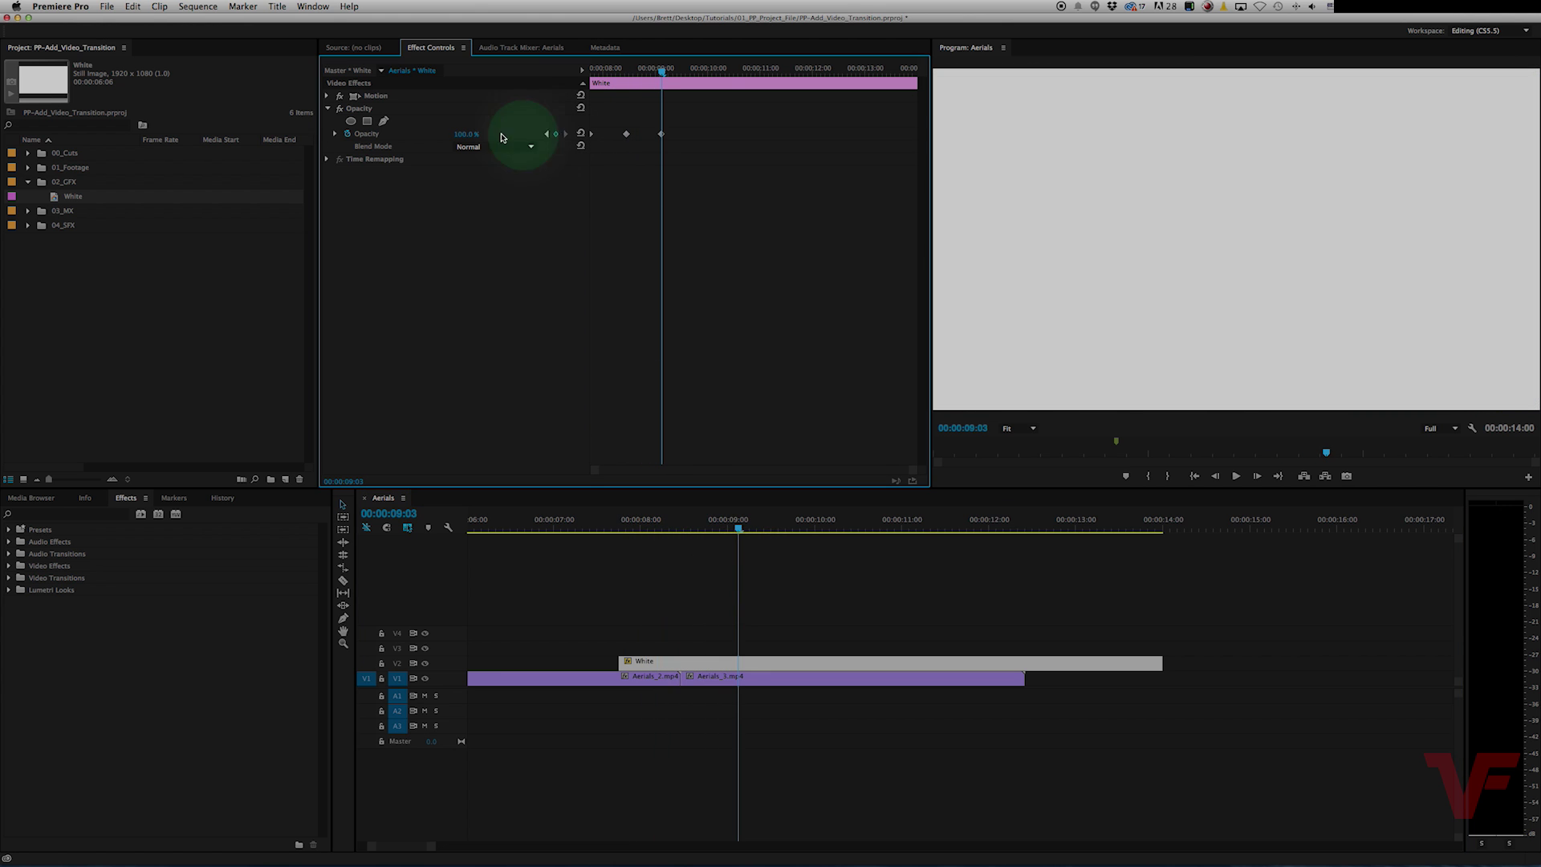
pyautogui.moveTo(464, 135); pyautogui.dragTo(461, 135)
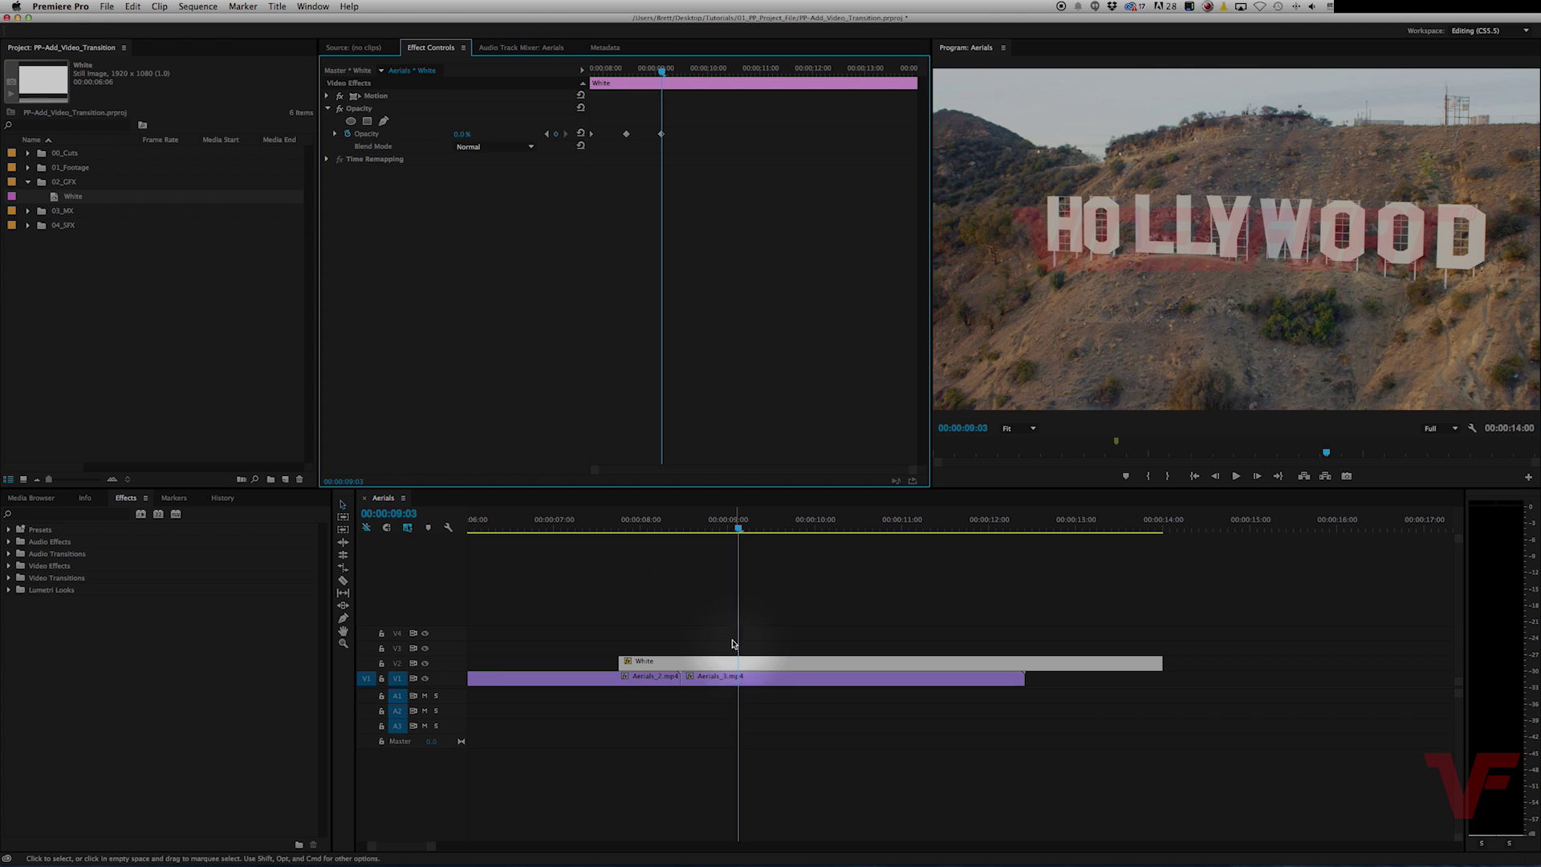
# - Set the matte's blend mode to Overlay and preview the flash transition
pyautogui.click(491, 148)
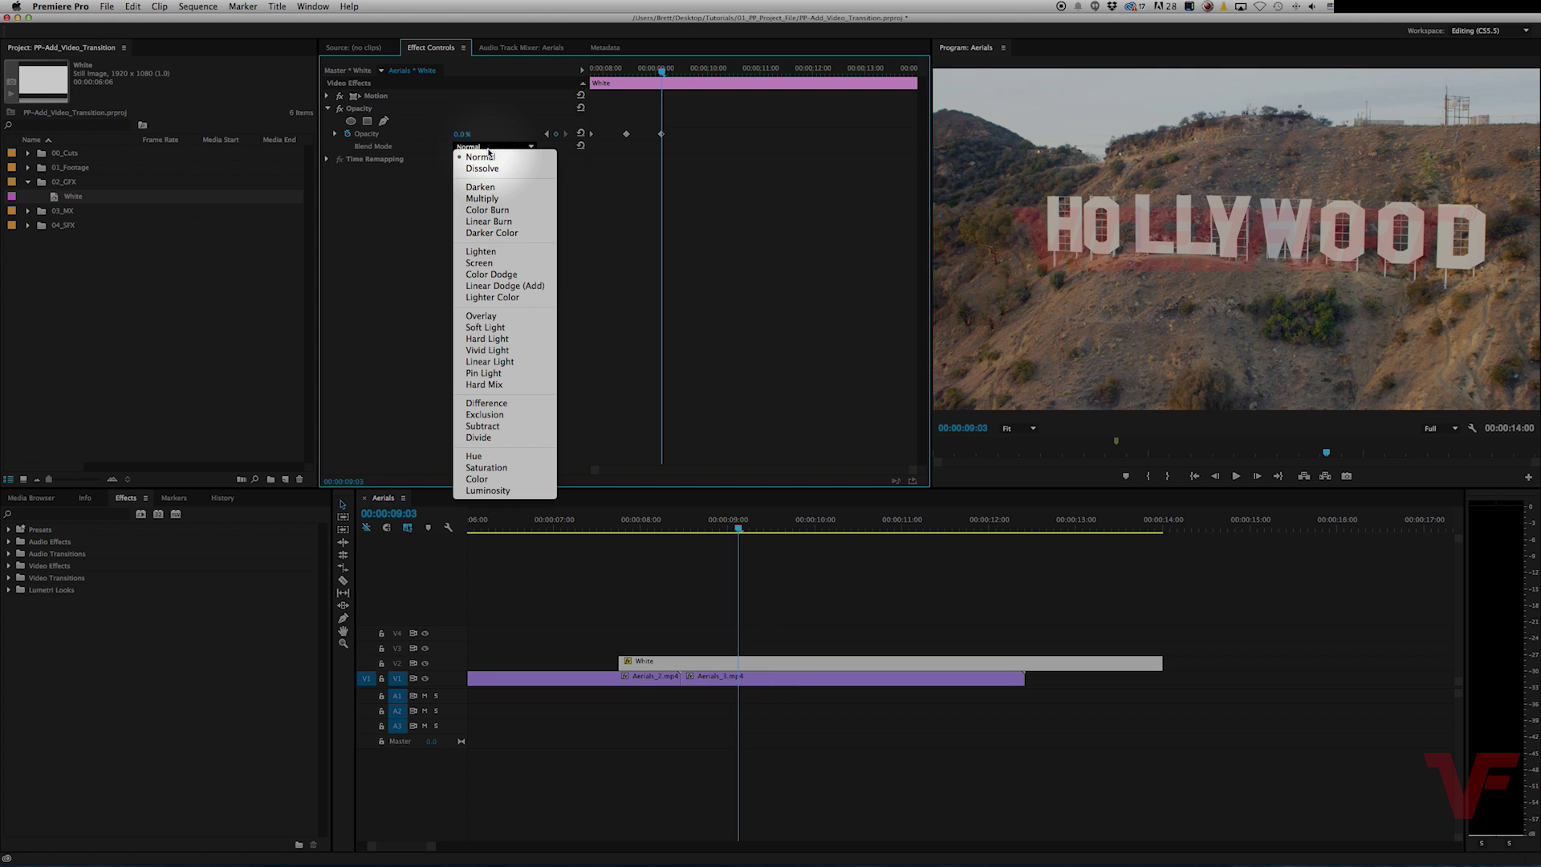
pyautogui.click(486, 316)
pyautogui.click(612, 518)
pyautogui.press('space')
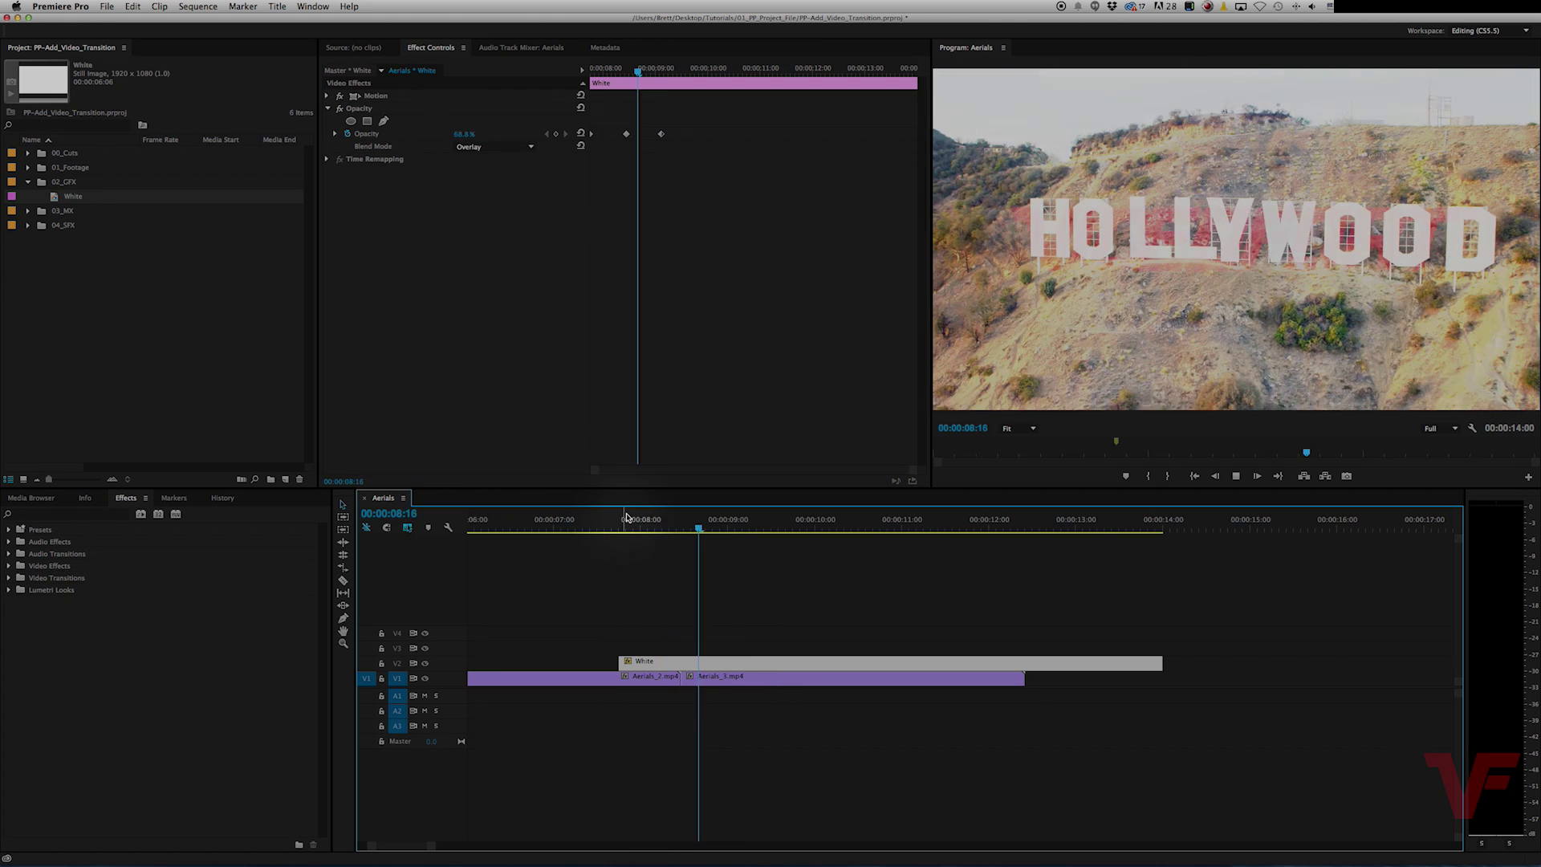
pyautogui.press('space')
# - Replay the flash from about 00:00:07:08, then go to the peak opacity keyframe at 00:00:08:11
pyautogui.click(597, 136)
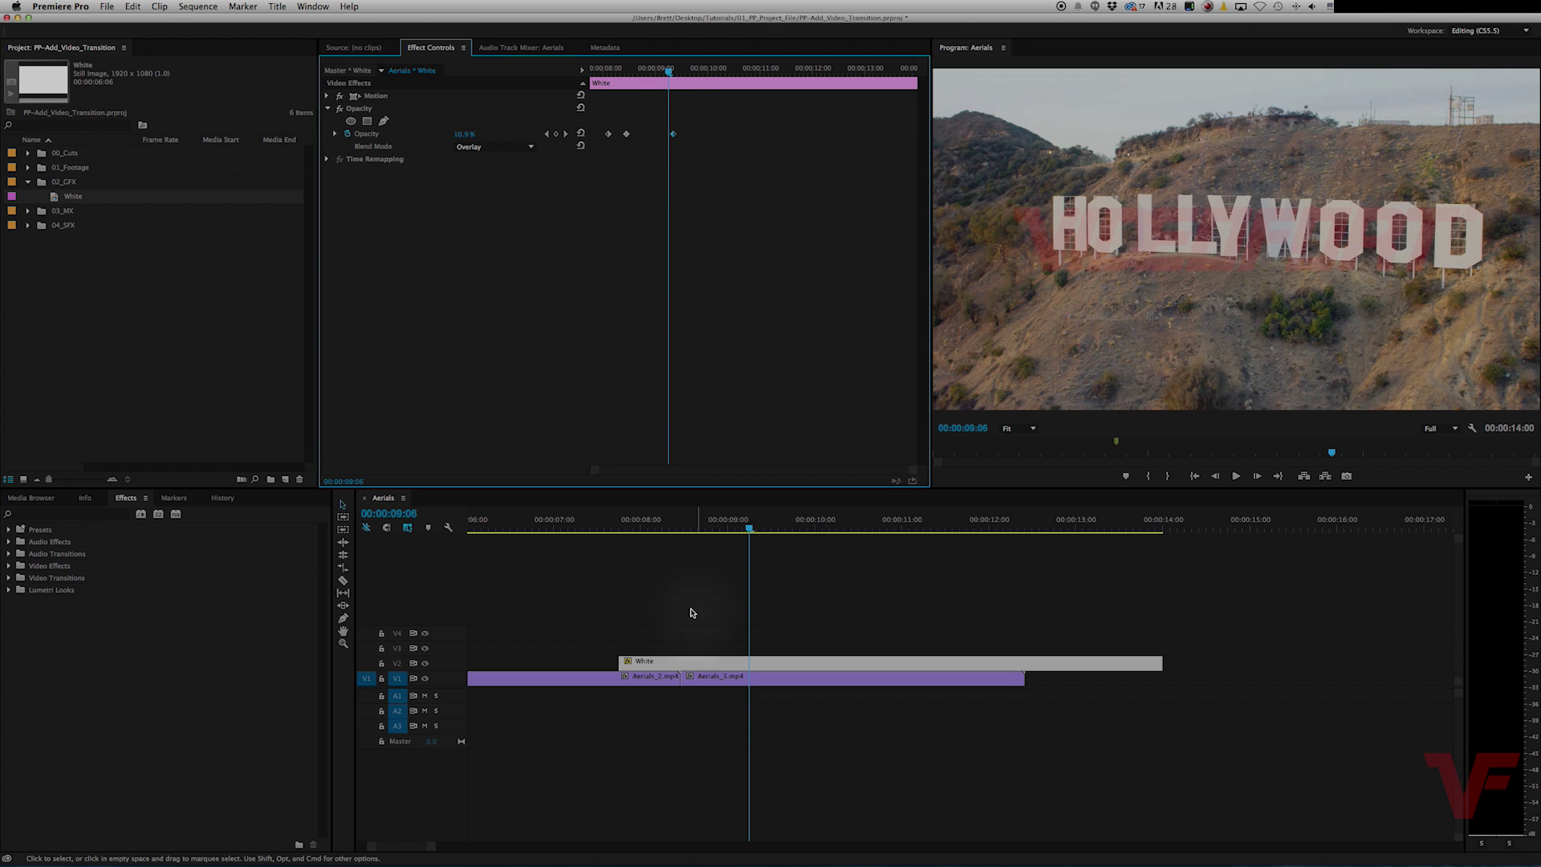
pyautogui.click(583, 527)
pyautogui.press('space')
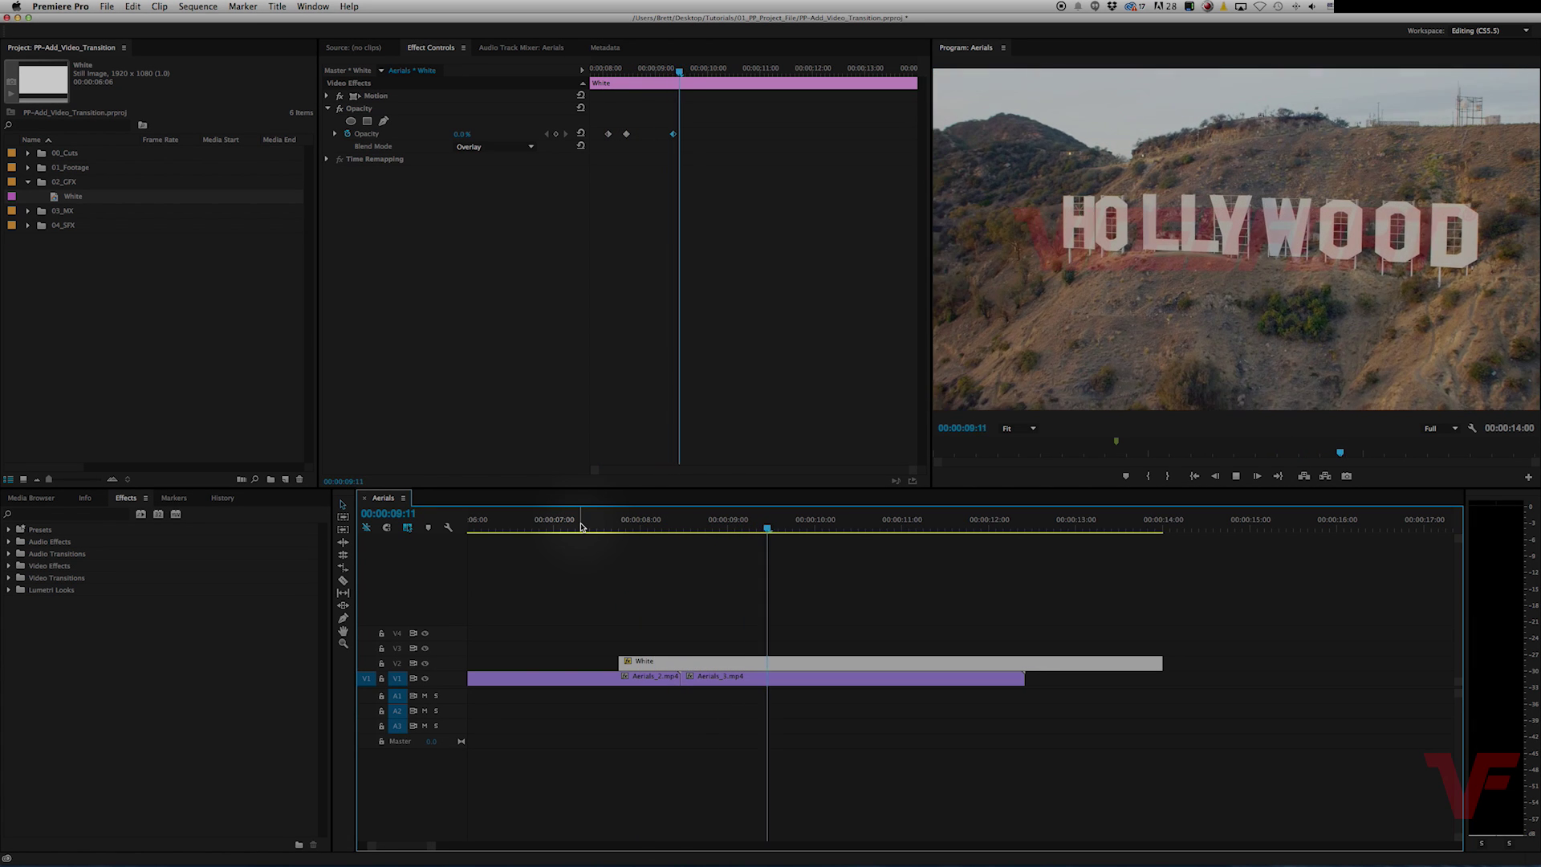
pyautogui.press('space')
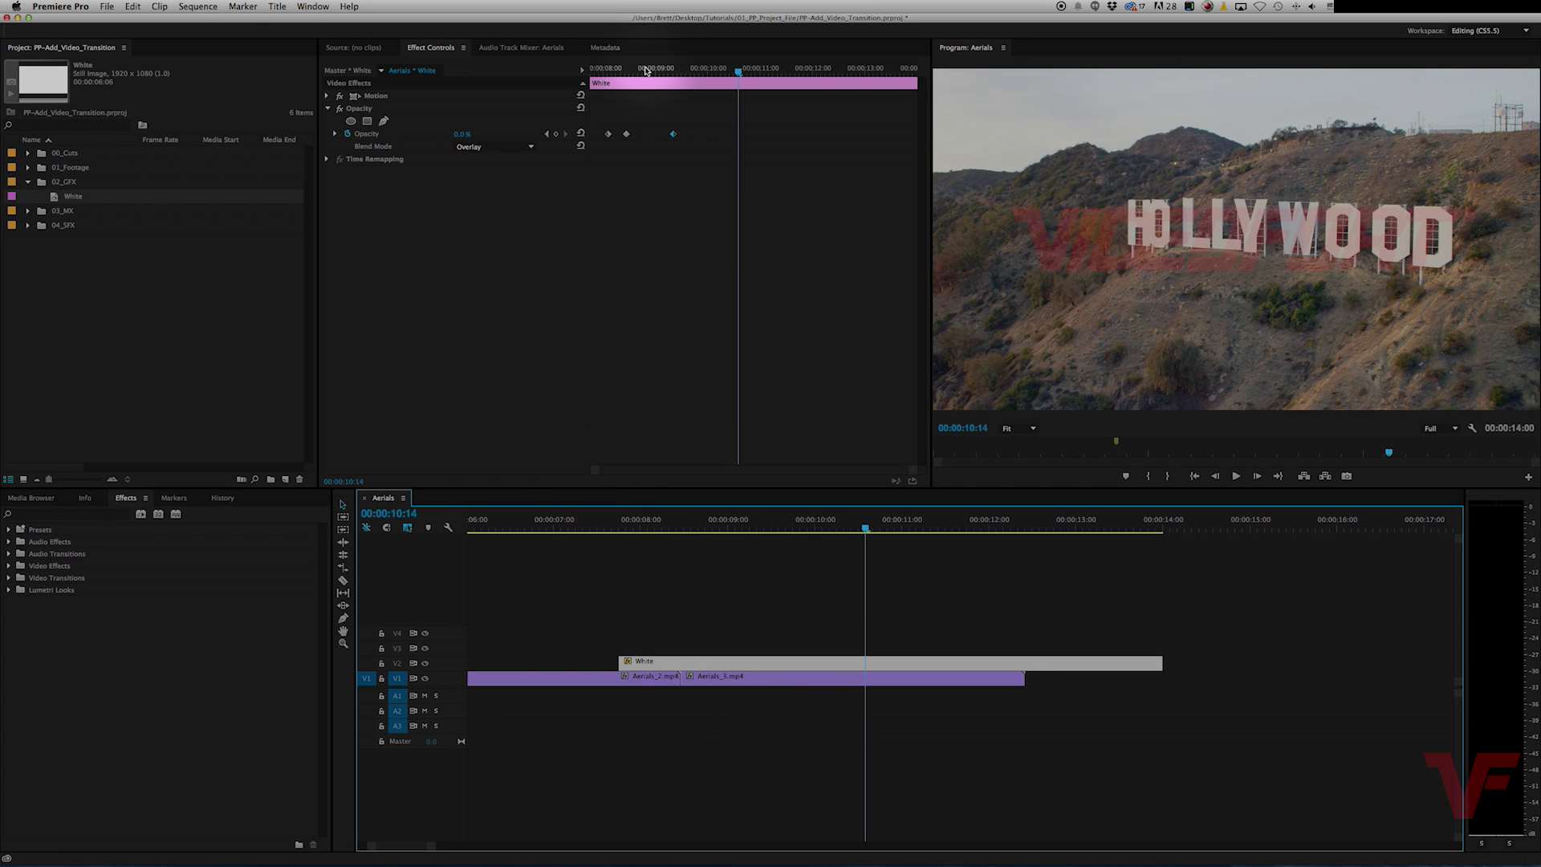
pyautogui.click(640, 72)
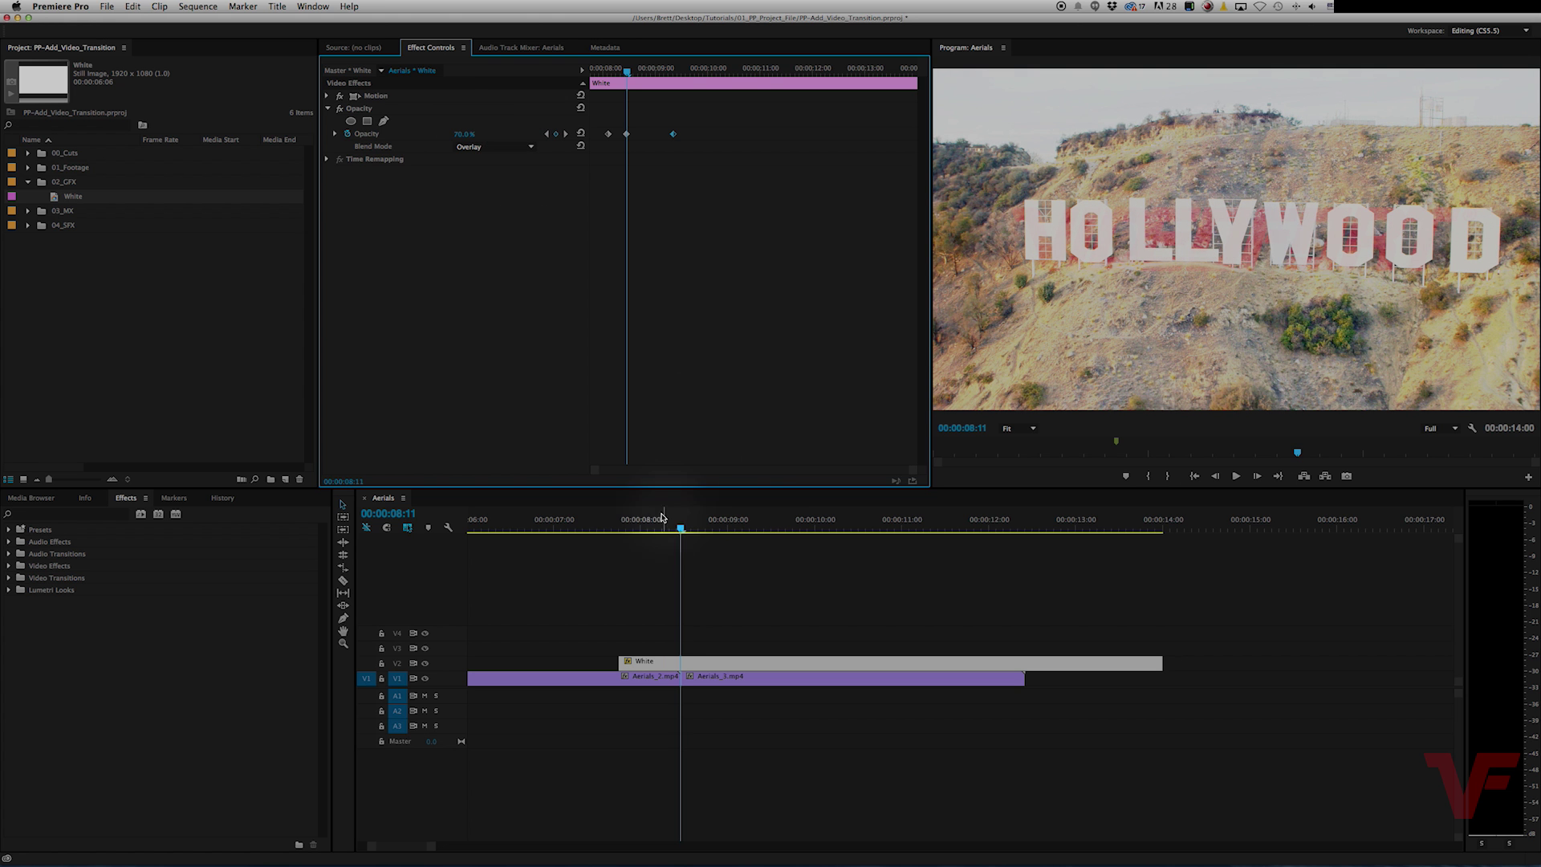
# - Replay the softened flash from before the cut
pyautogui.click(606, 519)
pyautogui.press('space')
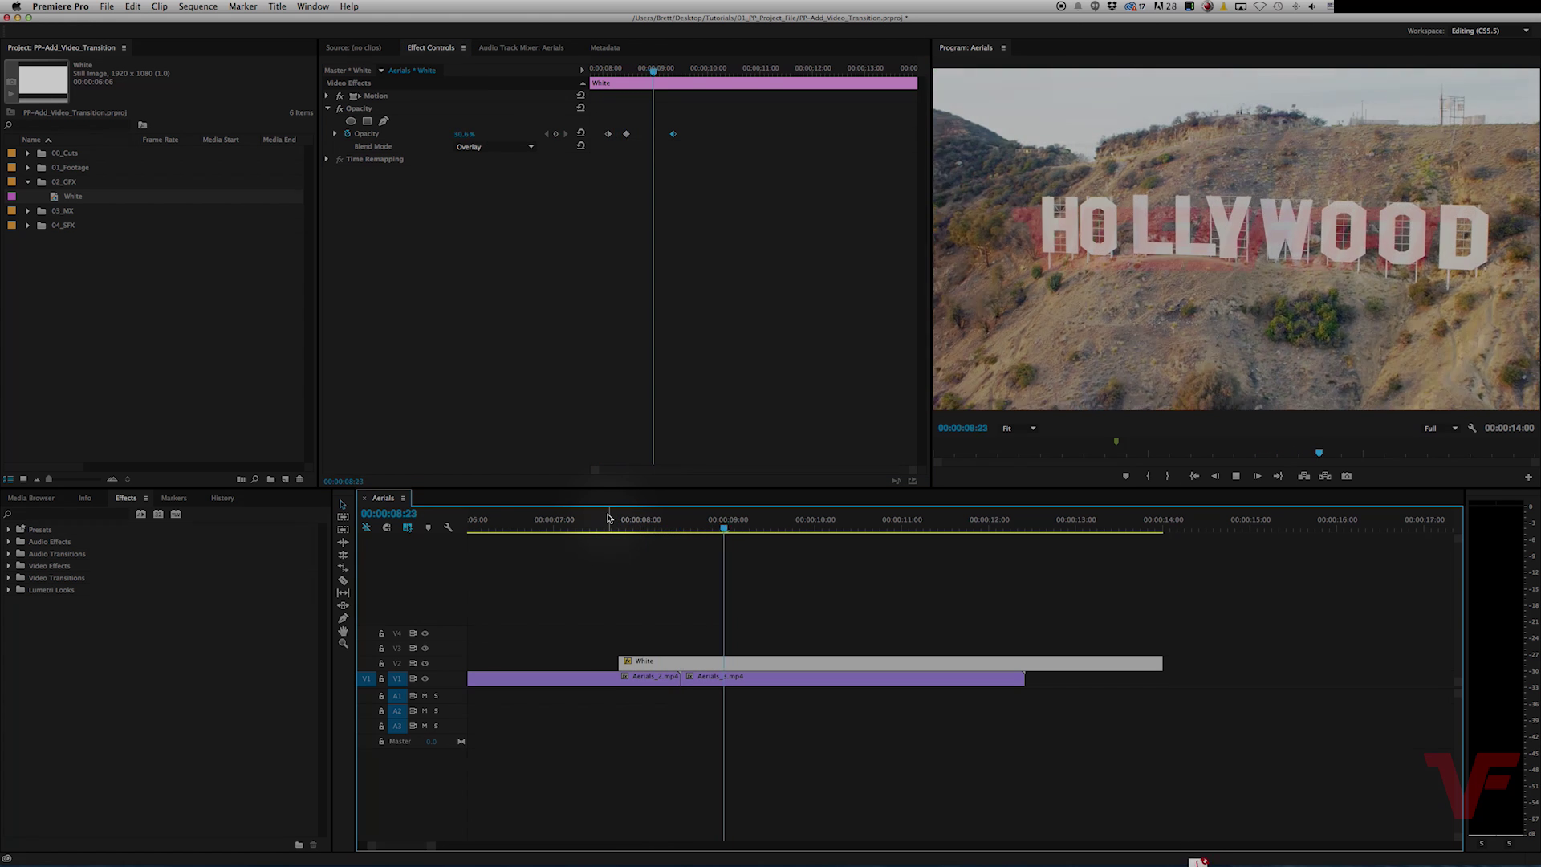
pyautogui.click(690, 265)
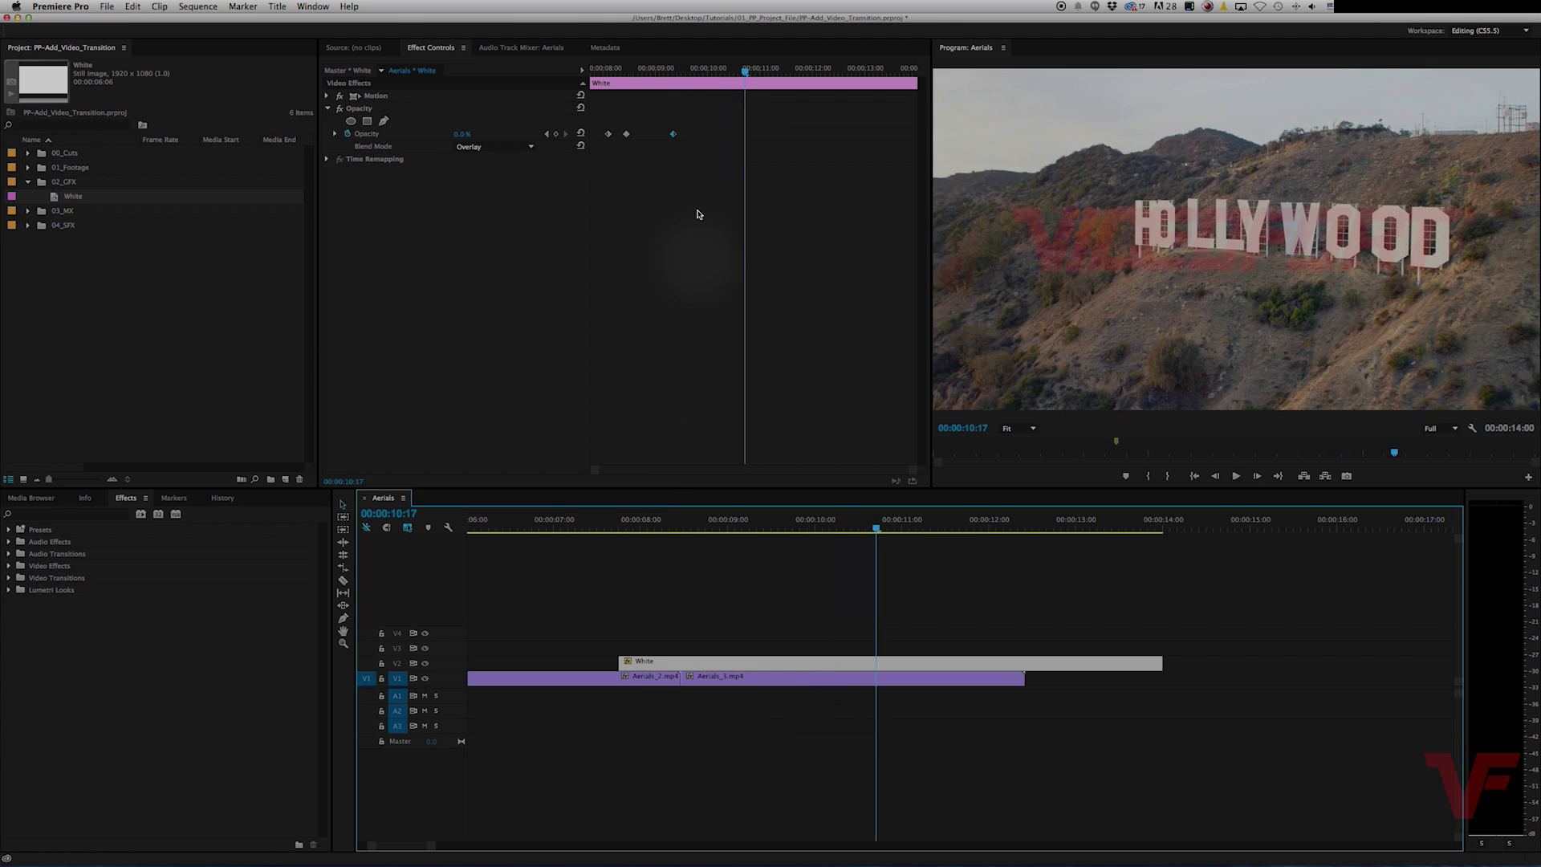
# - Lower the 00:00:08:11 peak opacity to 8.7% and preview the subtler flash
pyautogui.click(626, 71)
pyautogui.moveTo(631, 71); pyautogui.dragTo(628, 70)
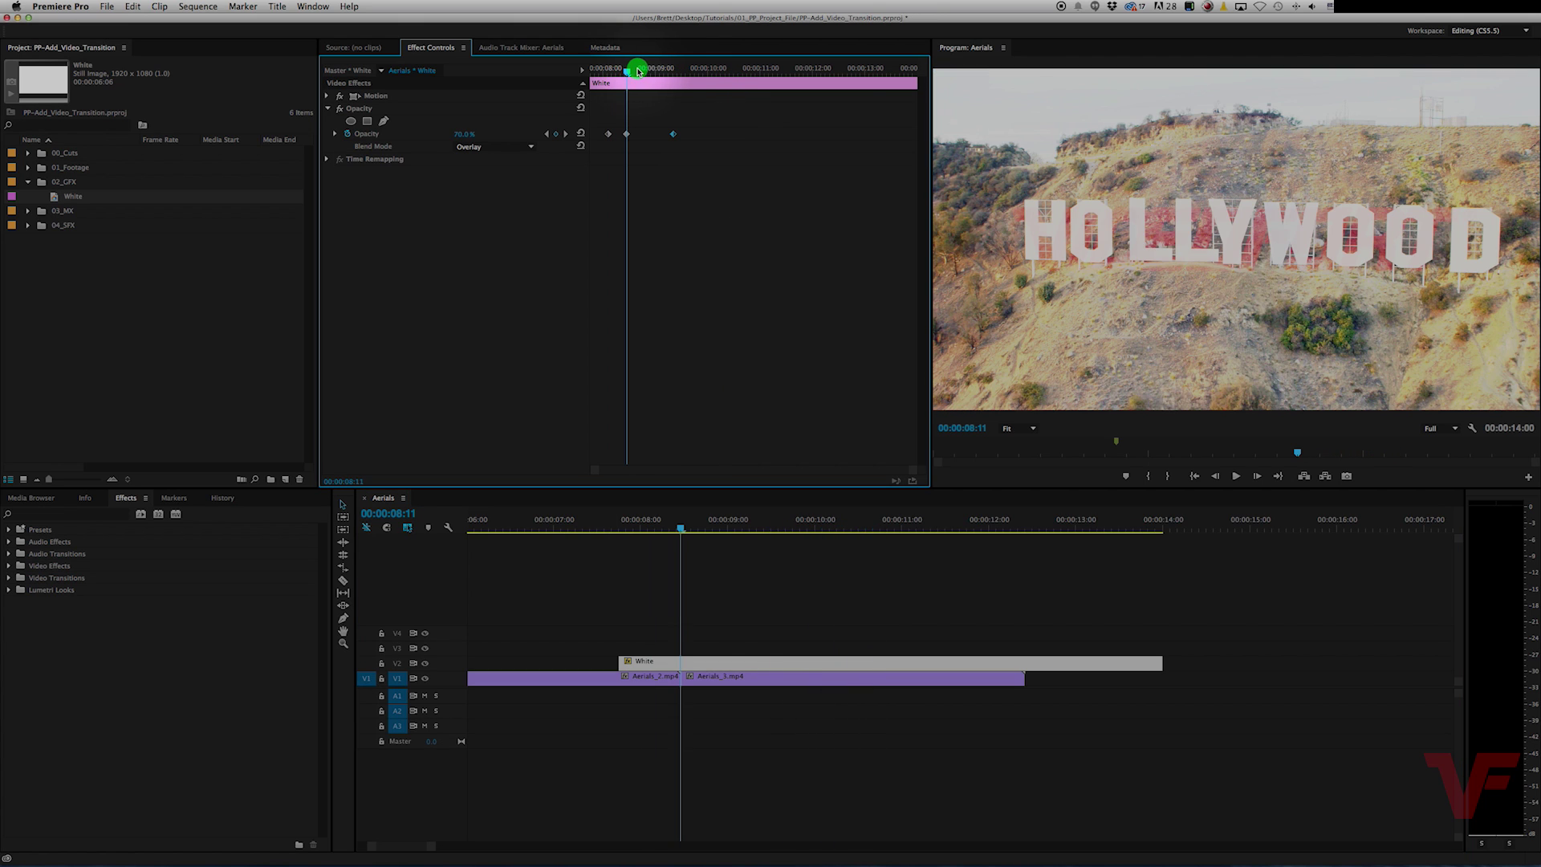
pyautogui.moveTo(461, 134); pyautogui.dragTo(460, 134)
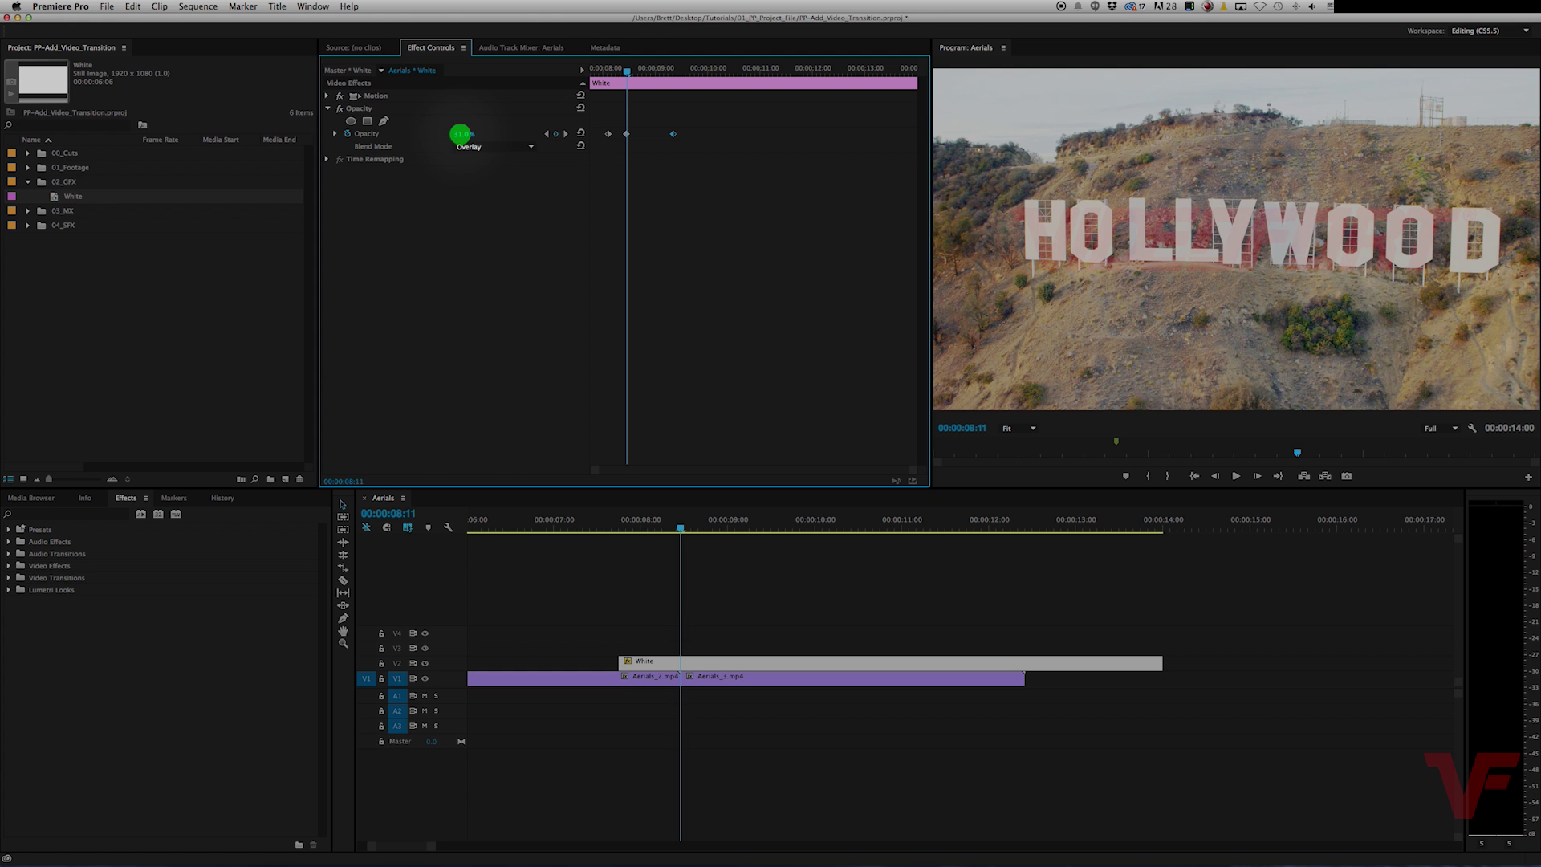
pyautogui.click(612, 525)
pyautogui.press('space')
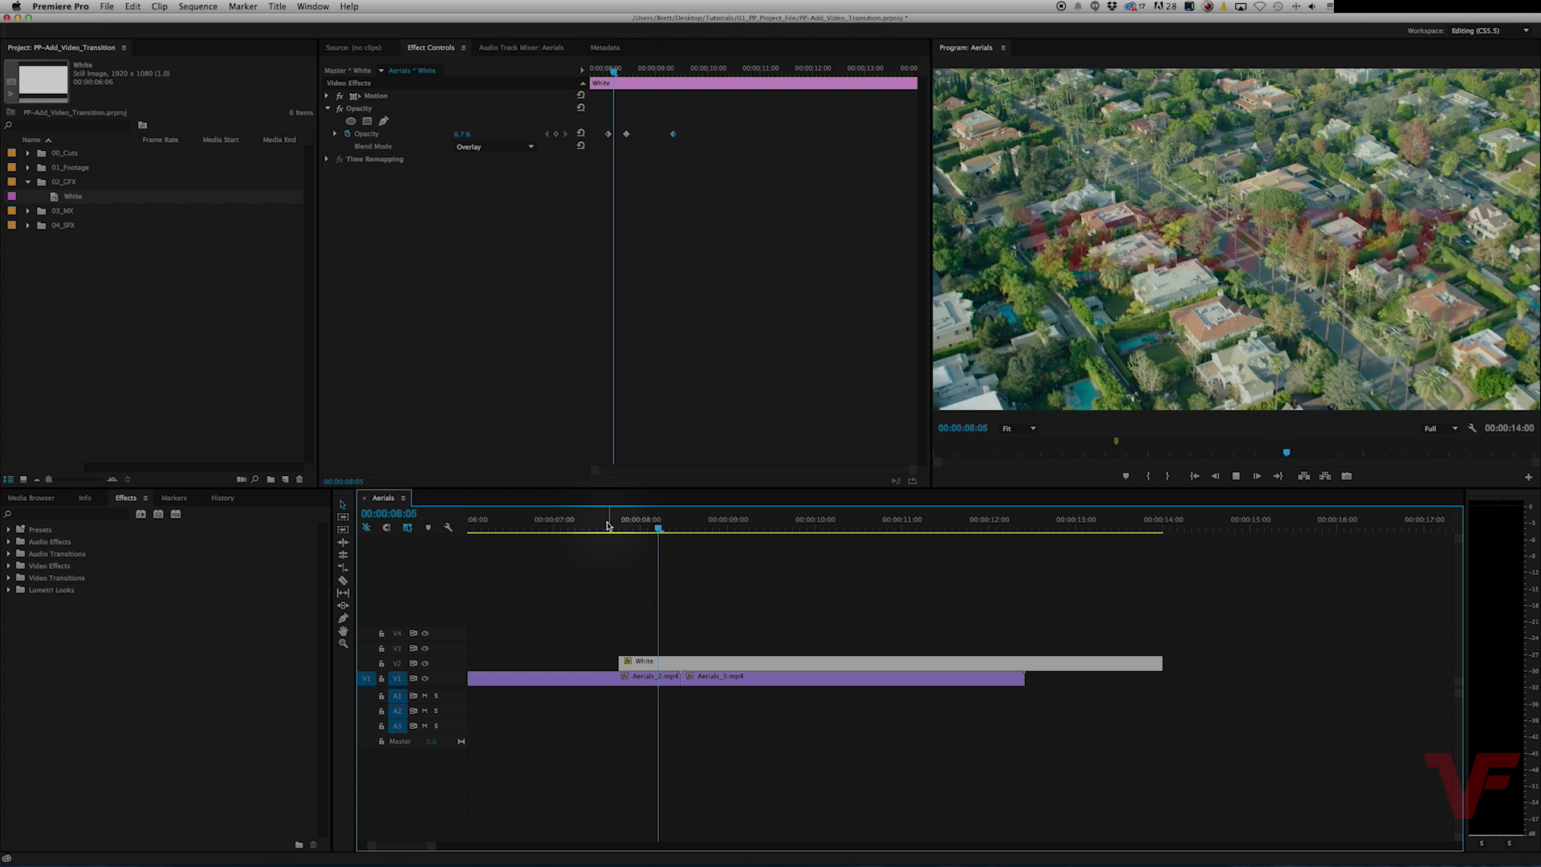